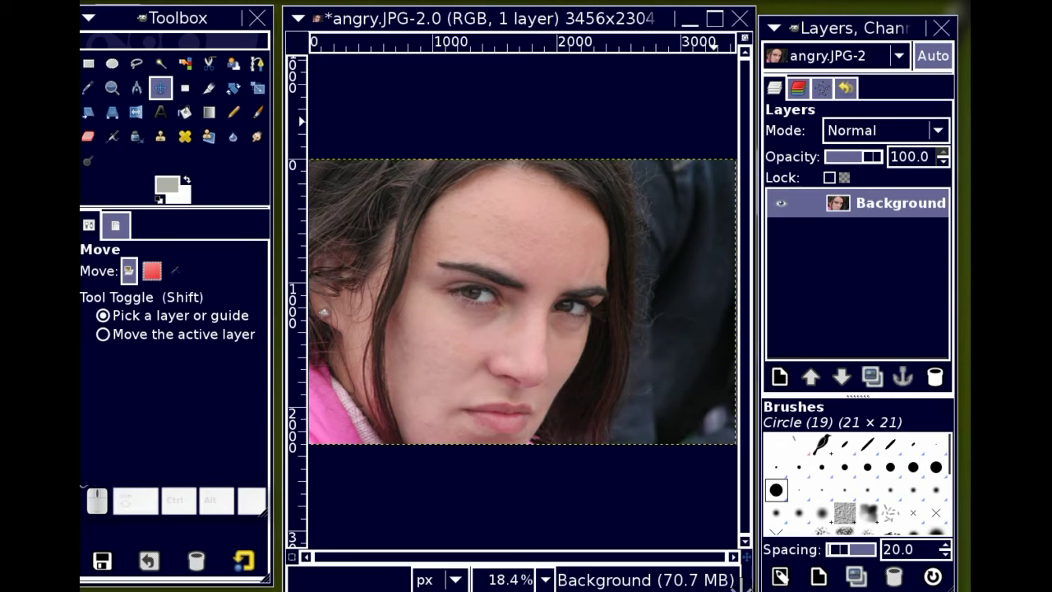
# Start opening an image as a new layer from the portrait's canvas menu.
pyautogui.click(728, 583)
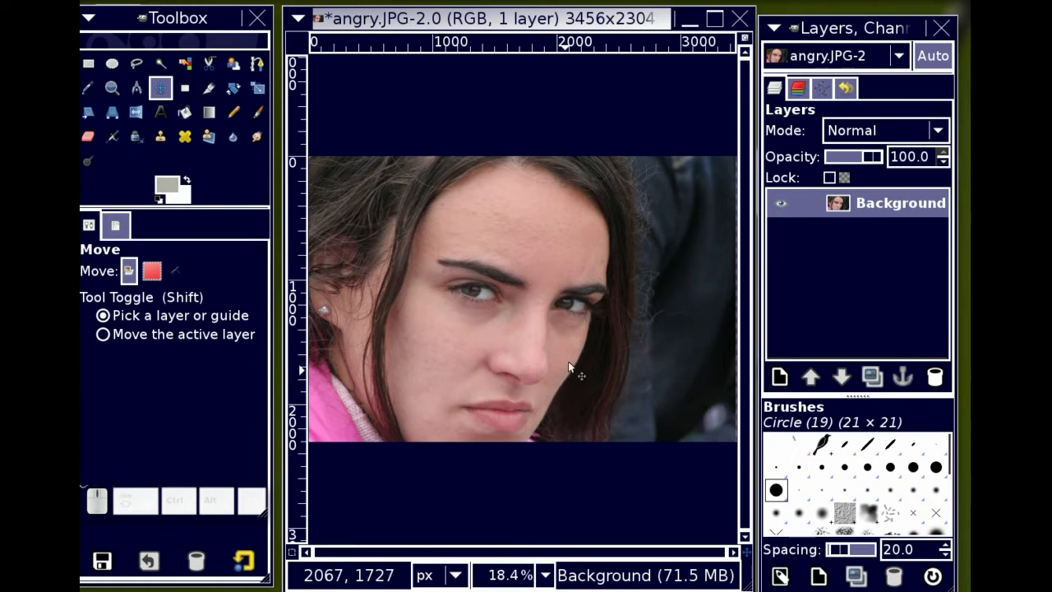
pyautogui.rightClick(441, 251)
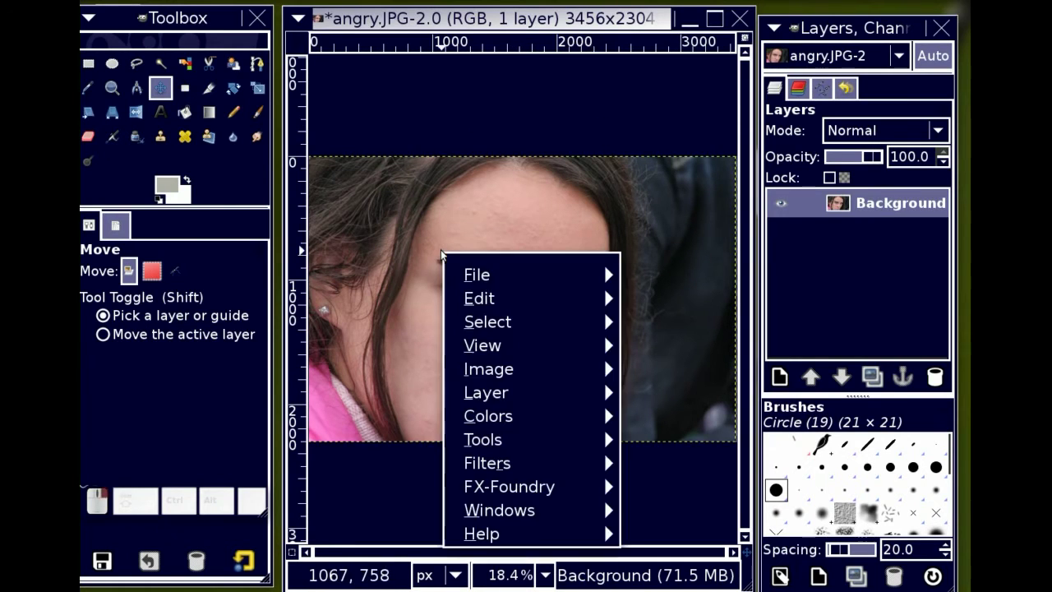
pyautogui.moveTo(504, 280)
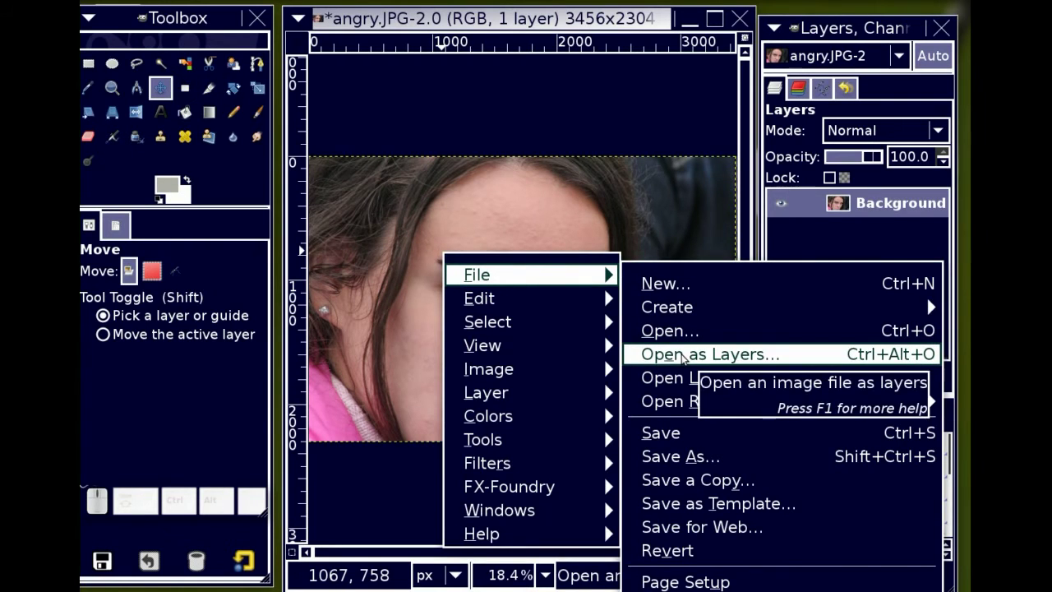
pyautogui.click(683, 356)
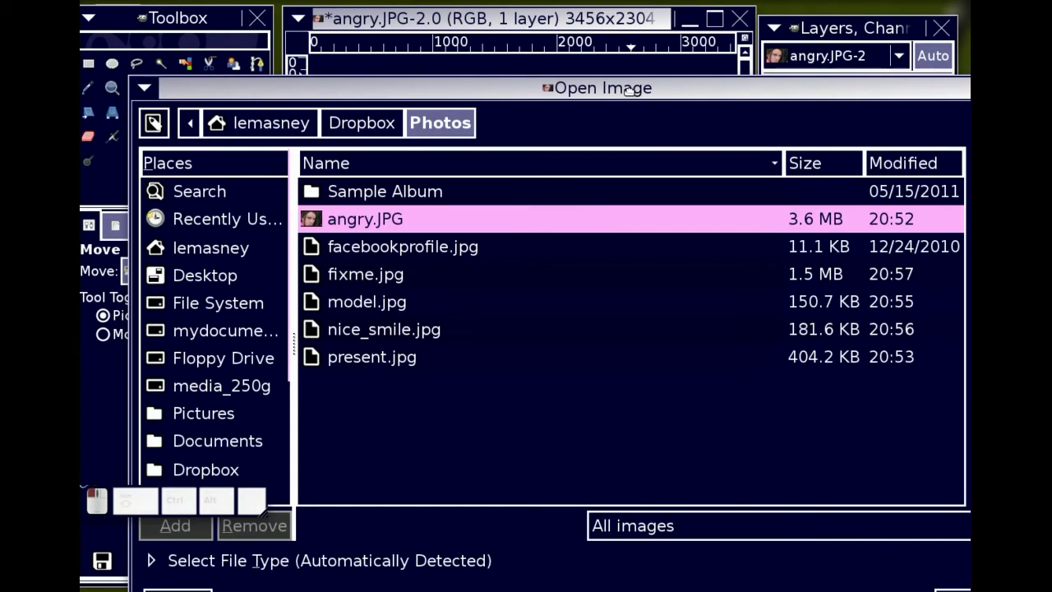
# Browse the file dialog to the textures folder inside Dropbox.
pyautogui.moveTo(633, 95); pyautogui.dragTo(596, 42)
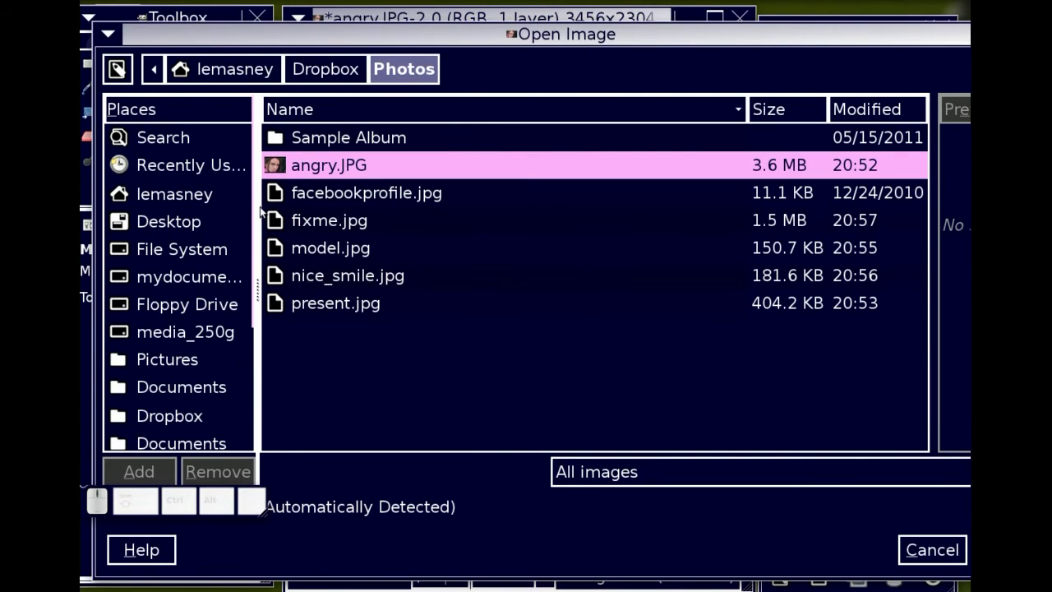
pyautogui.click(326, 69)
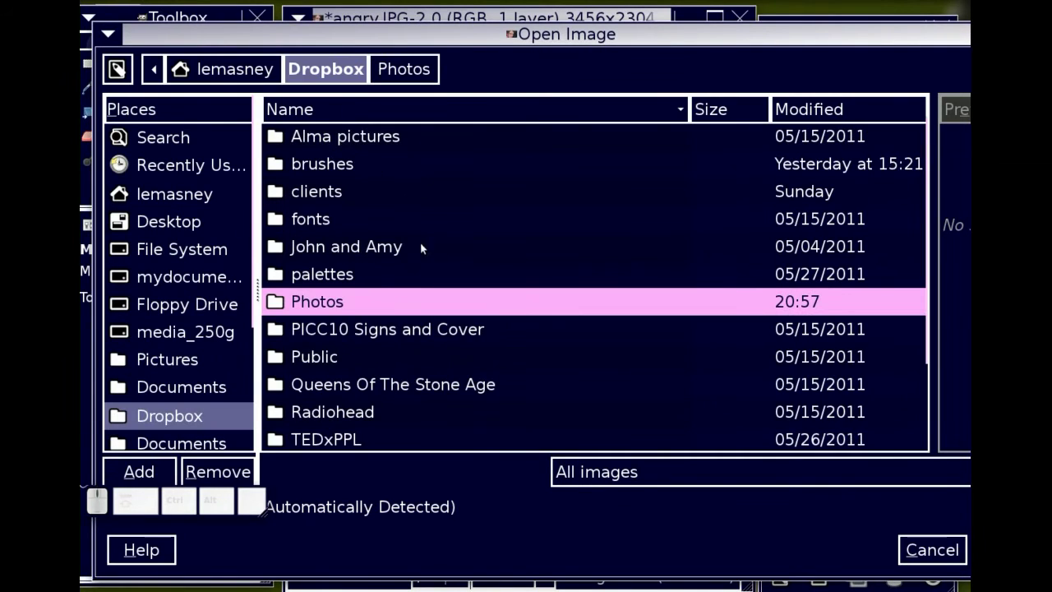
pyautogui.scroll(-1, 345, 391)
pyautogui.scroll(-2, 345, 393)
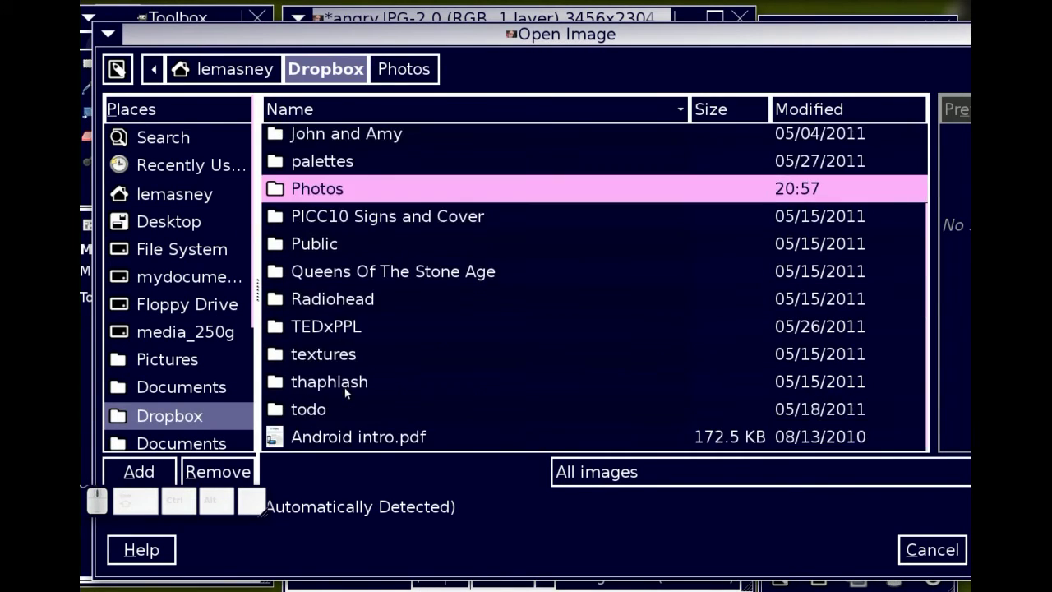
pyautogui.click(322, 355)
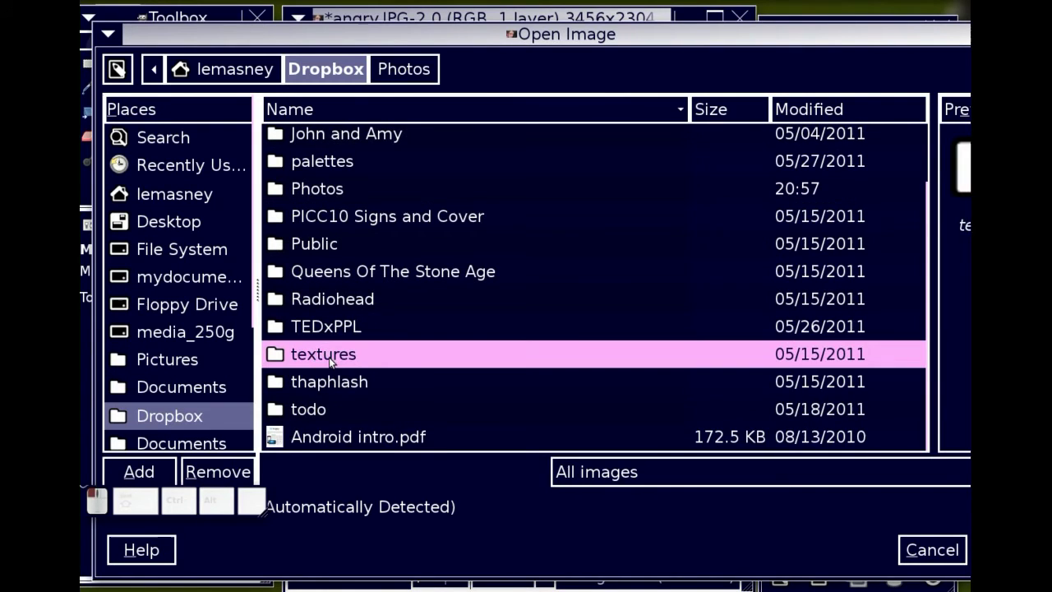
# Preview the numbered JPG textures down through Beauty_95_by_Inthename_Stock.jpg.
pyautogui.click(355, 167)
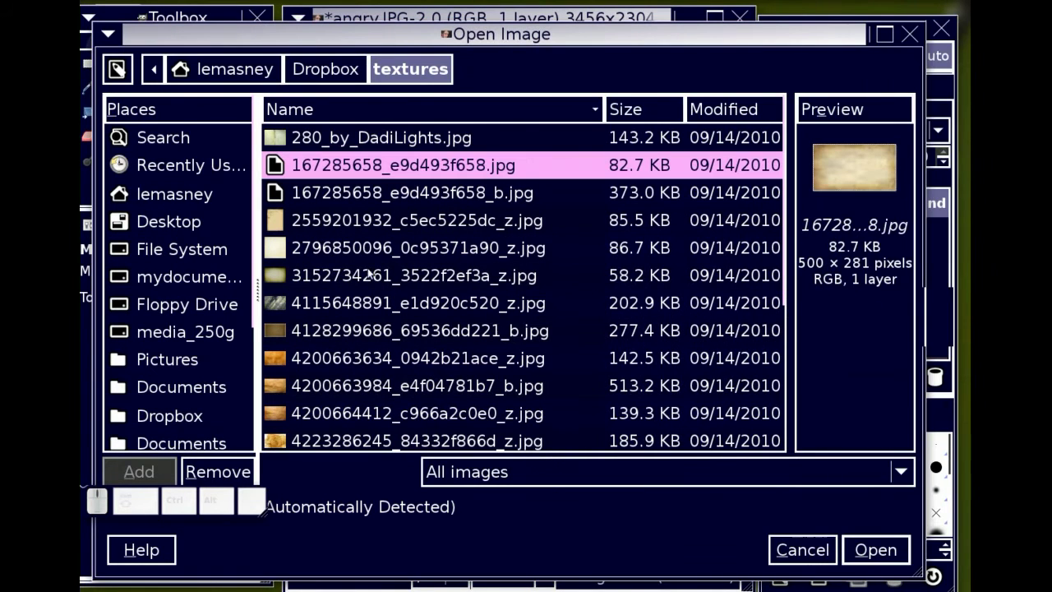
pyautogui.click(326, 194)
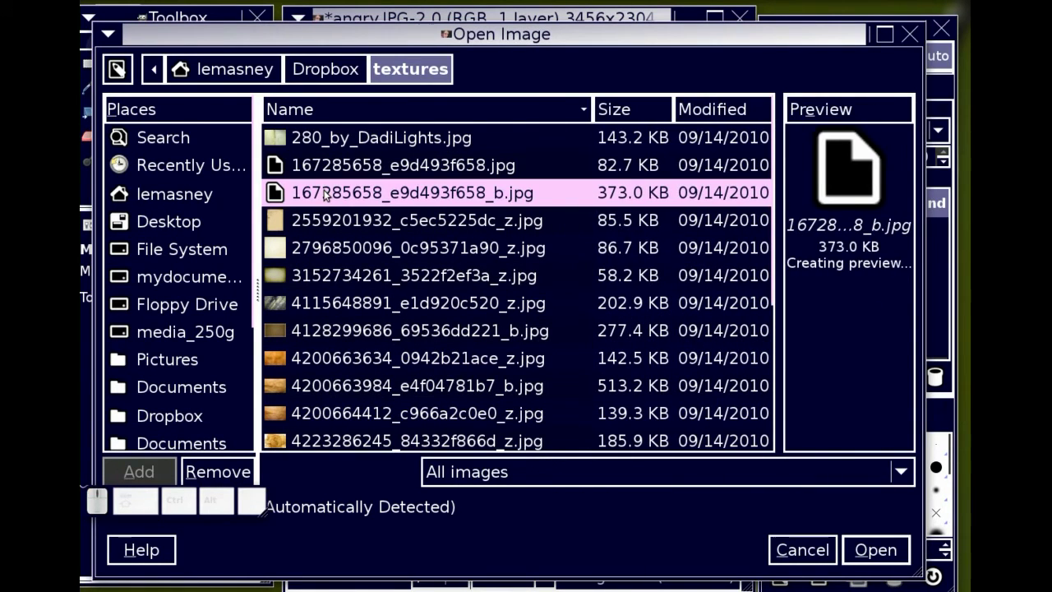
pyautogui.press('Down')
pyautogui.press('Down')
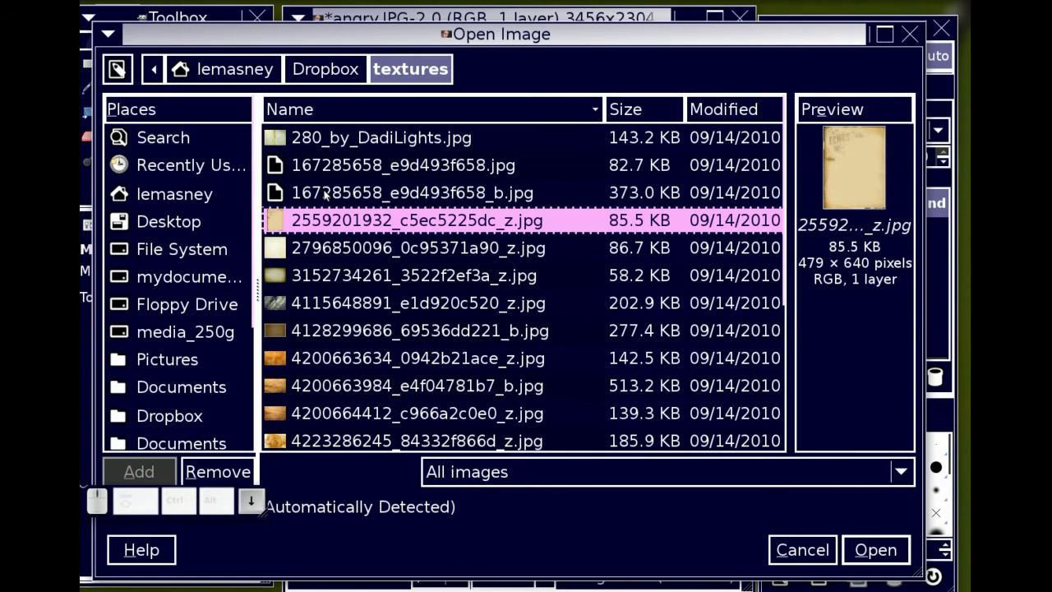
pyautogui.press('Down')
pyautogui.press('Down')
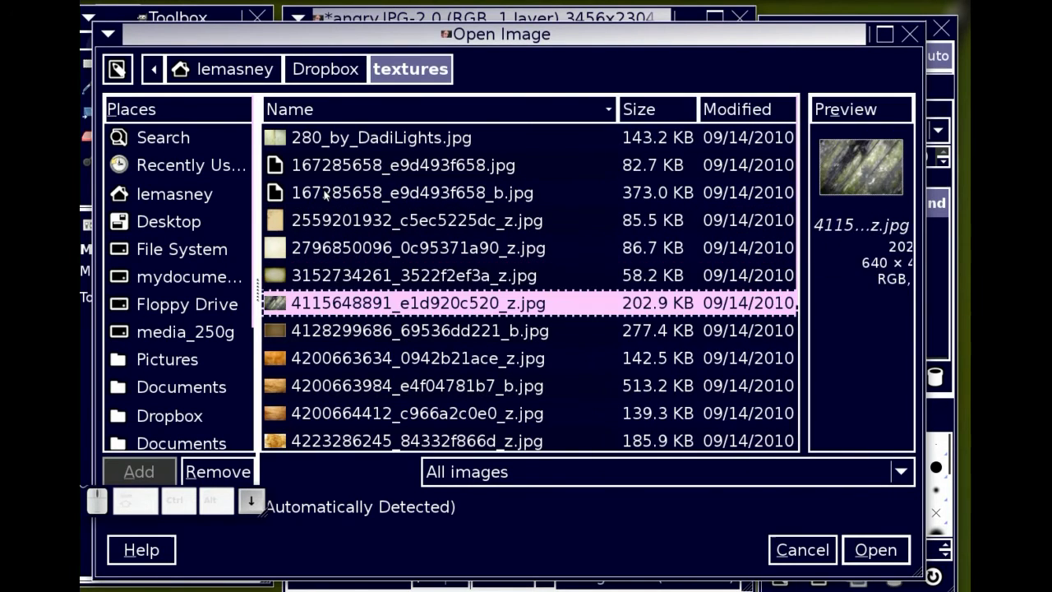
pyautogui.press('Down')
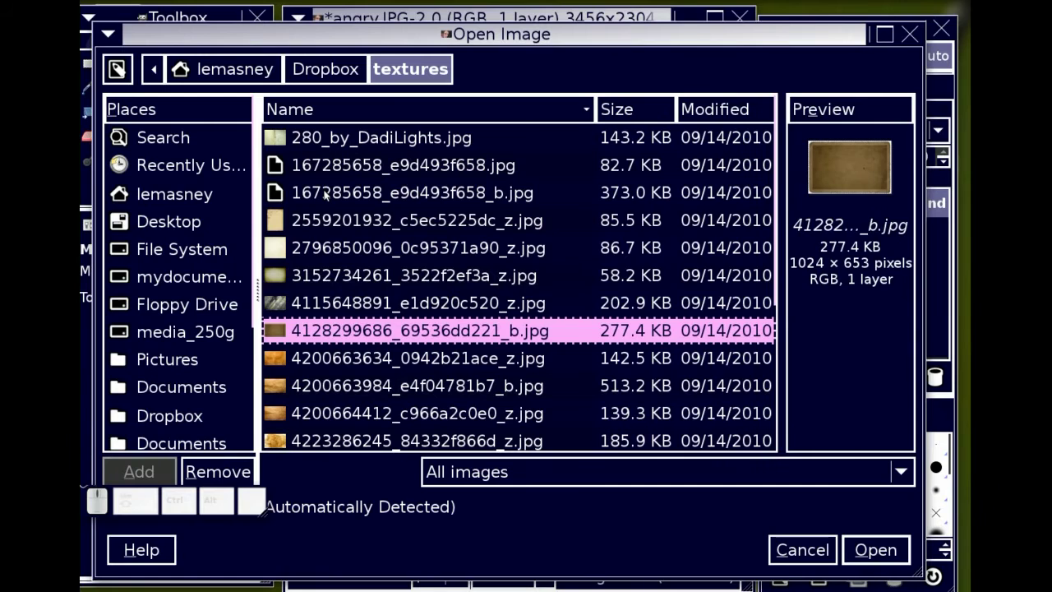
pyautogui.press('Down')
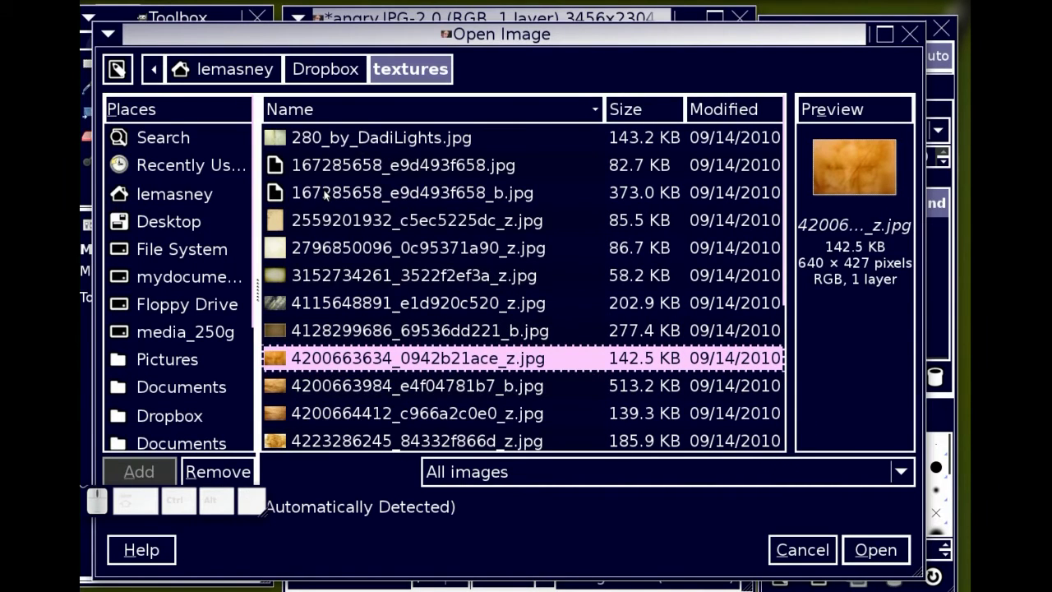
pyautogui.press('Down')
pyautogui.press('Down')
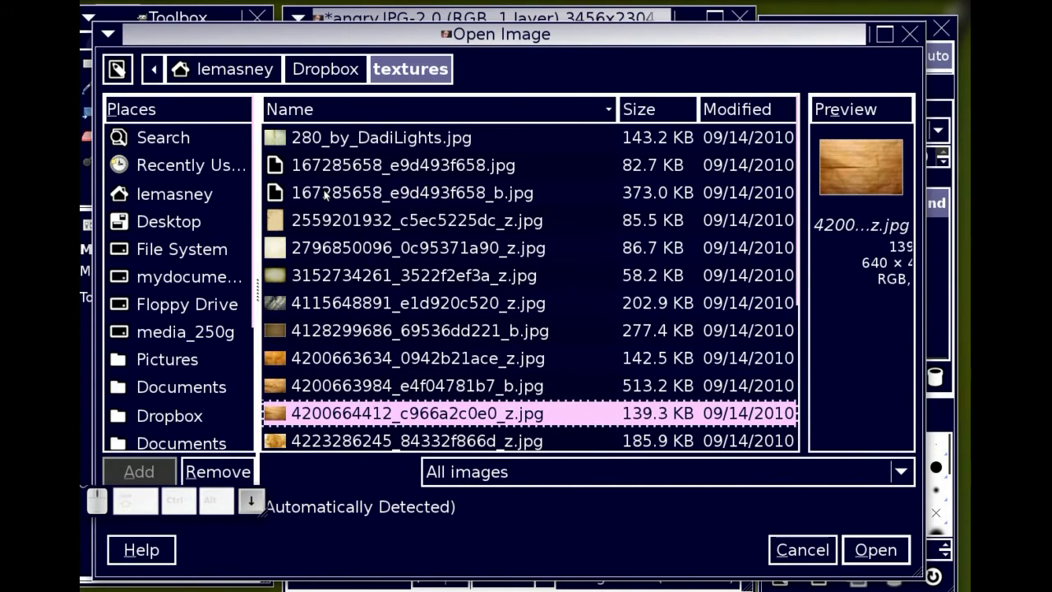
pyautogui.press('Down')
pyautogui.press('Down')
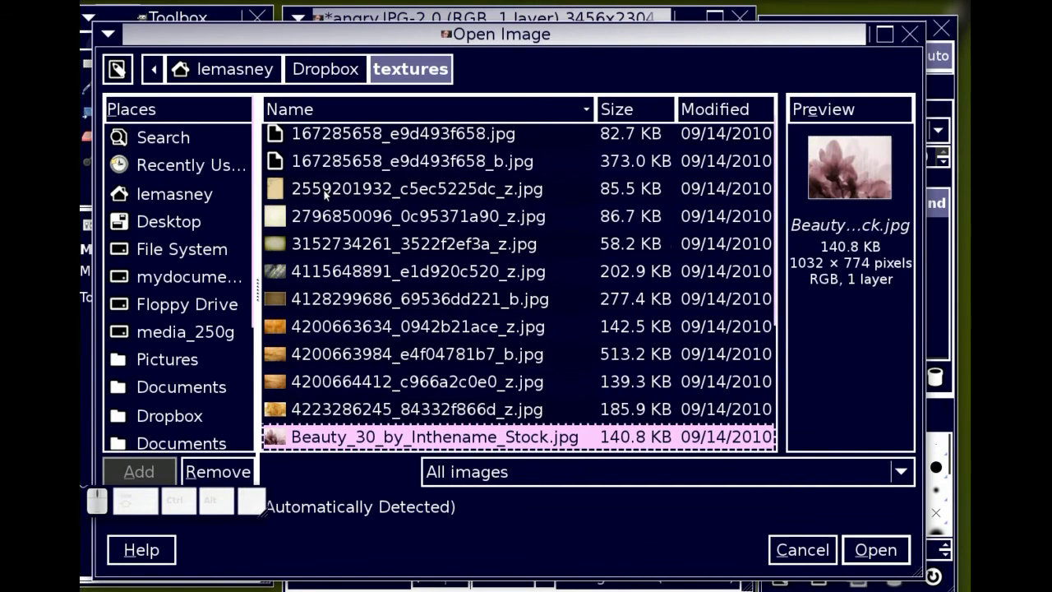
pyautogui.press('Down')
pyautogui.press('Down')
pyautogui.press('Down')
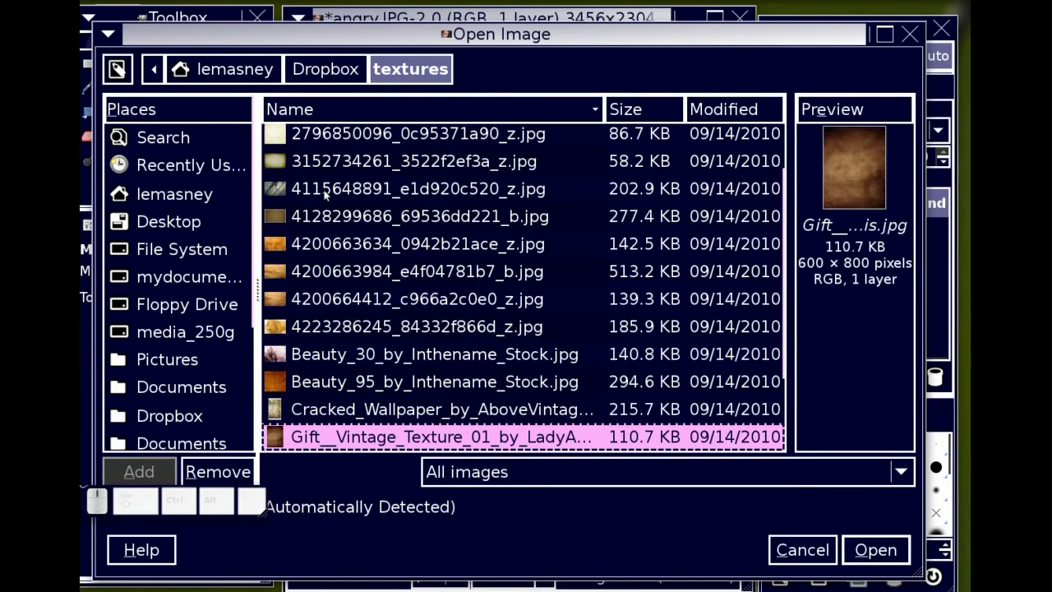
# Compare grit3, TEXTURES_74 and the vintage textures, settling on Cracked_Wallpaper.
pyautogui.press('Up')
pyautogui.press('Down')
pyautogui.press('Down')
pyautogui.press('Down')
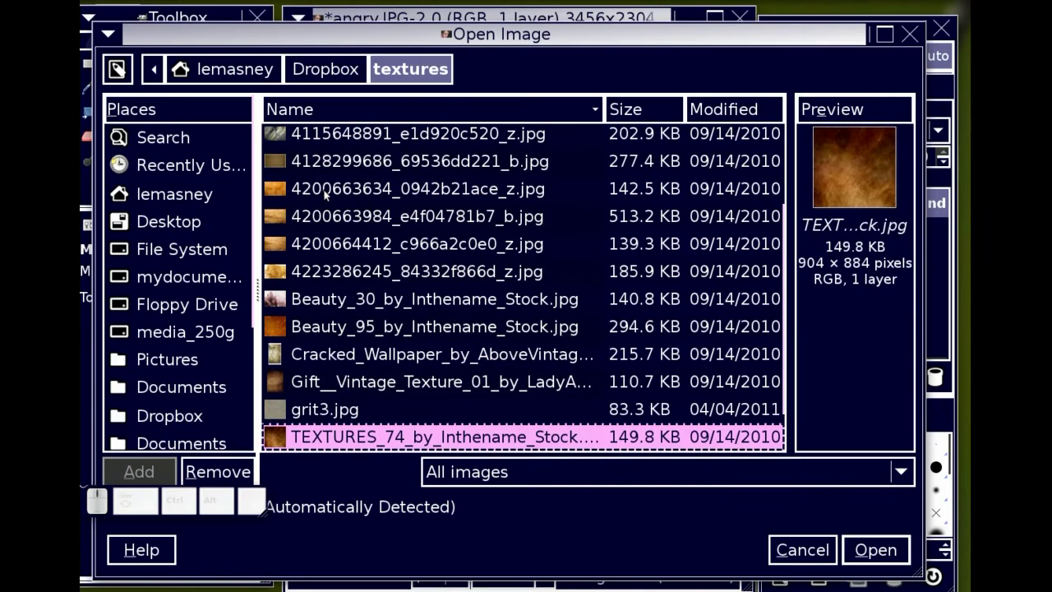
pyautogui.press('Up')
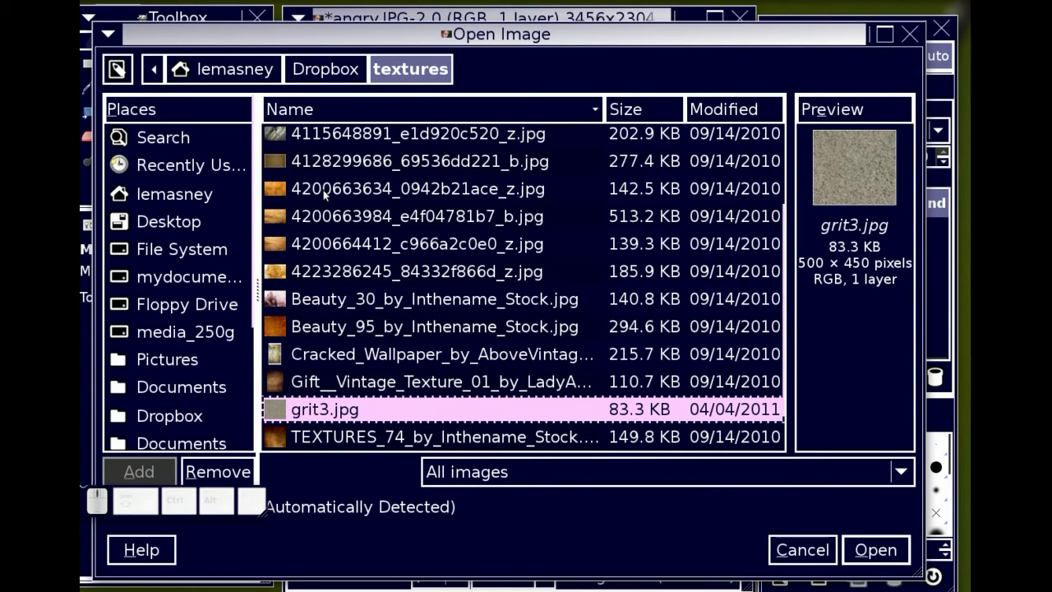
pyautogui.press('Down')
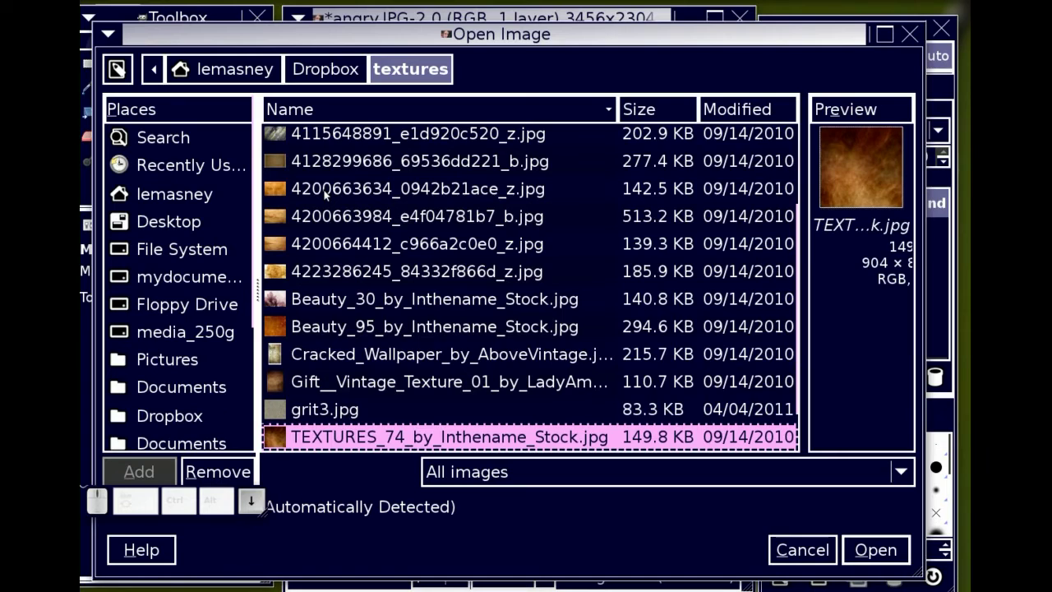
pyautogui.press('Down')
pyautogui.press('Down')
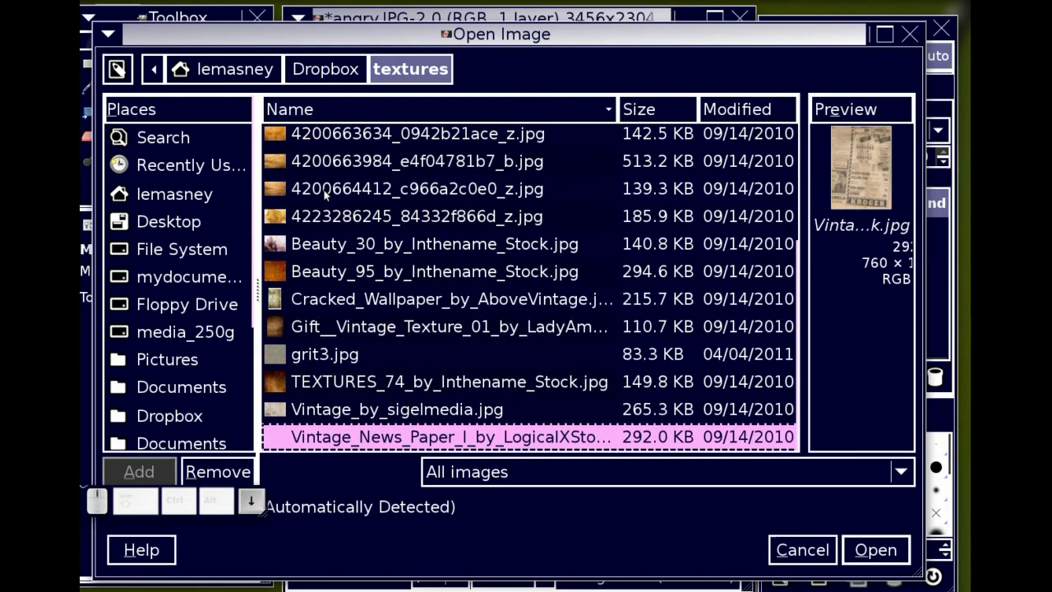
pyautogui.press('Up')
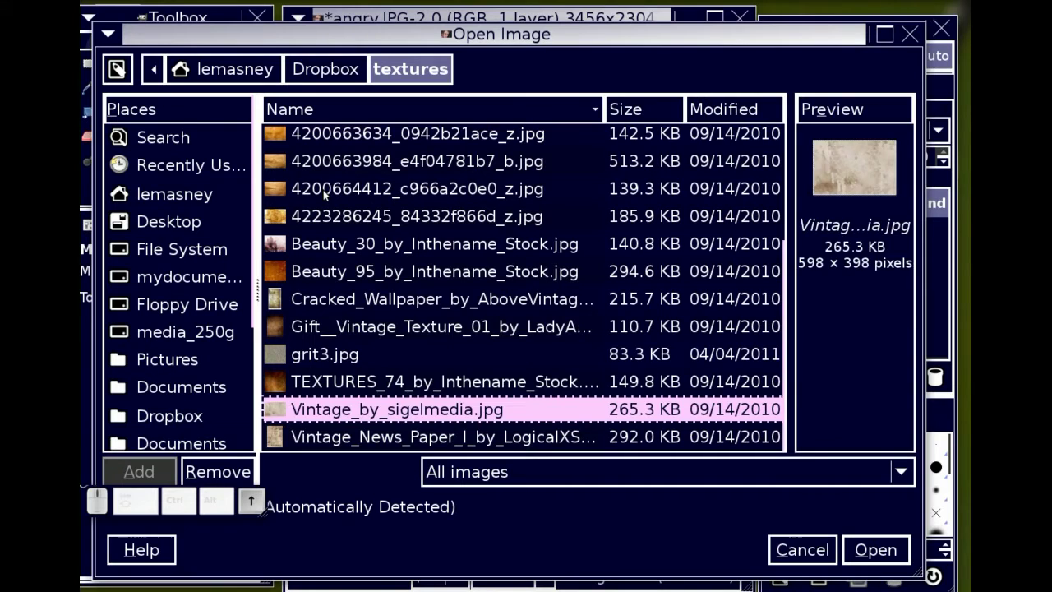
pyautogui.press('Up')
pyautogui.press('Up')
pyautogui.press('Up')
pyautogui.press('Up')
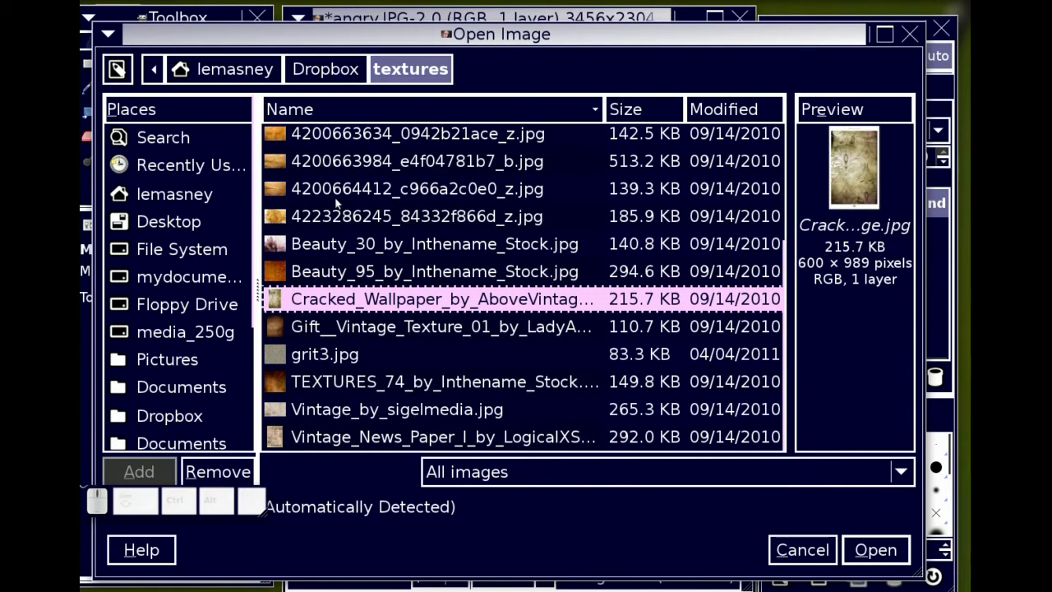
# Open Cracked_Wallpaper as a layer above the portrait, then hide it.
pyautogui.click(876, 547)
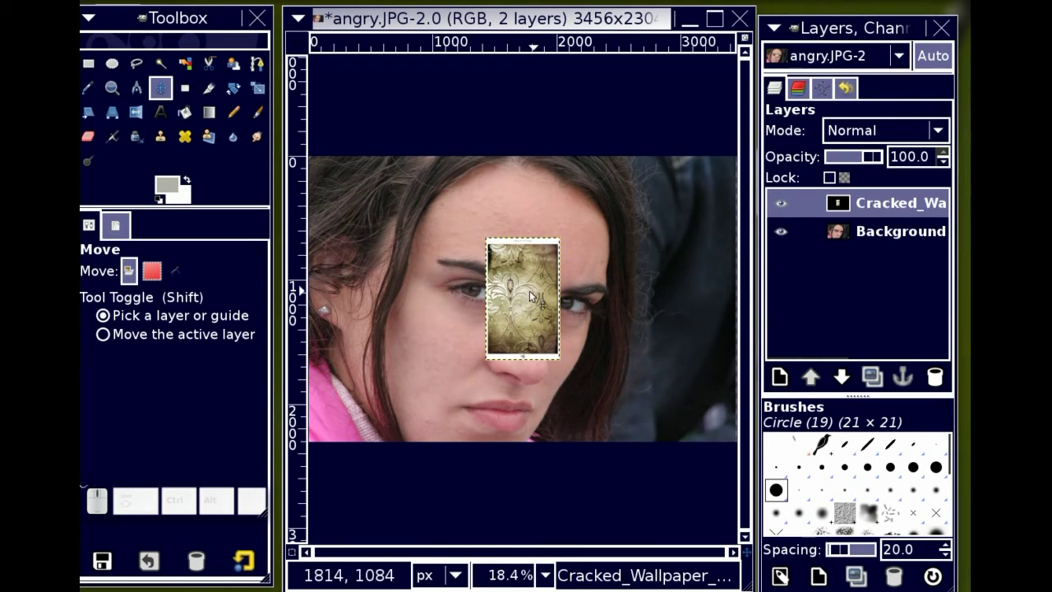
pyautogui.click(782, 204)
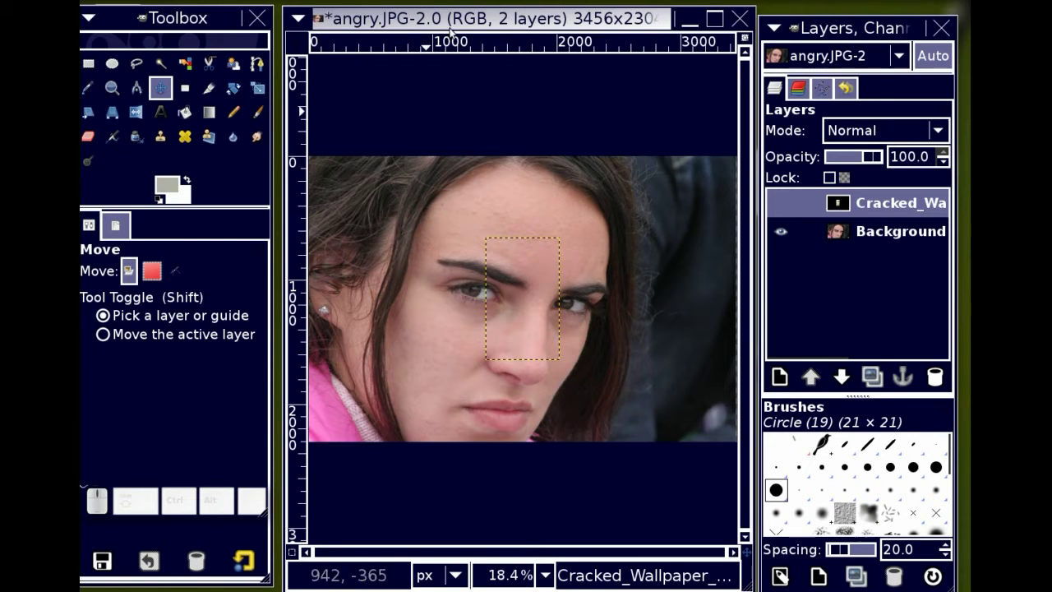
pyautogui.click(198, 18)
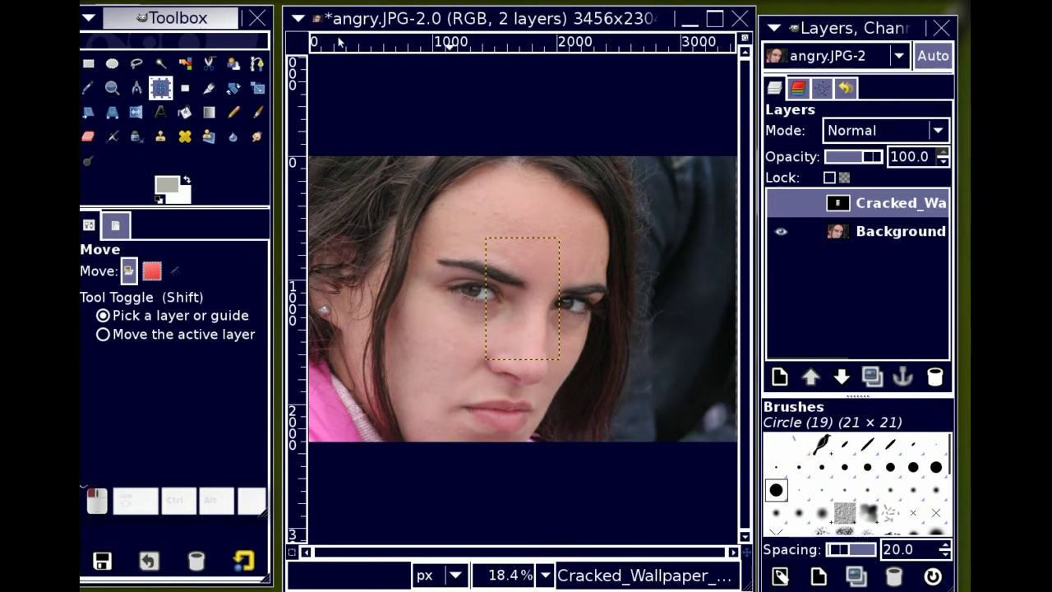
pyautogui.click(455, 18)
# Open as Layers again and go to the Dropbox textures folder.
pyautogui.rightClick(419, 253)
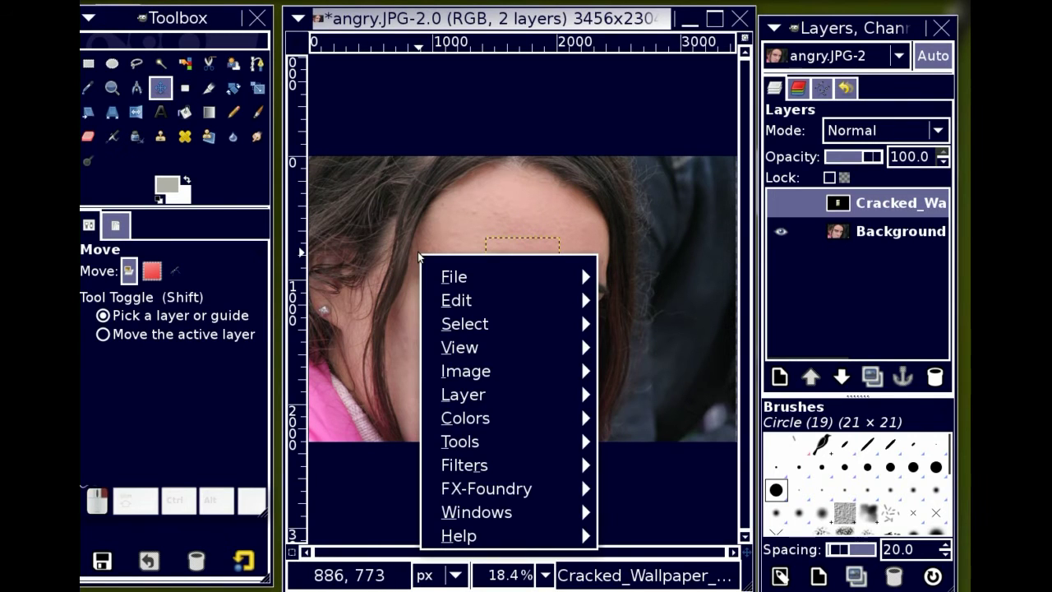
pyautogui.moveTo(465, 279)
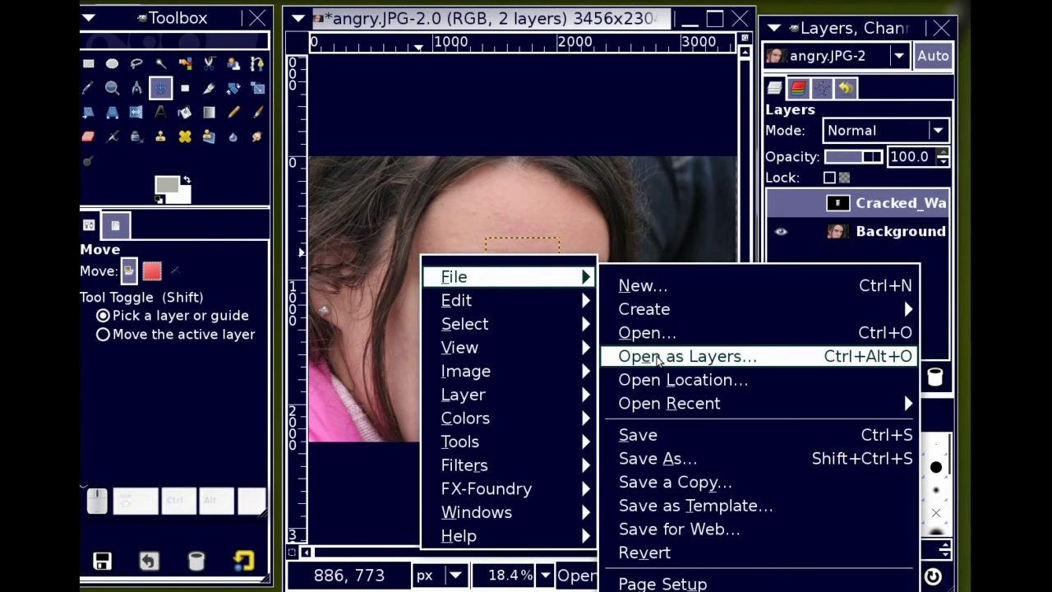
pyautogui.click(659, 358)
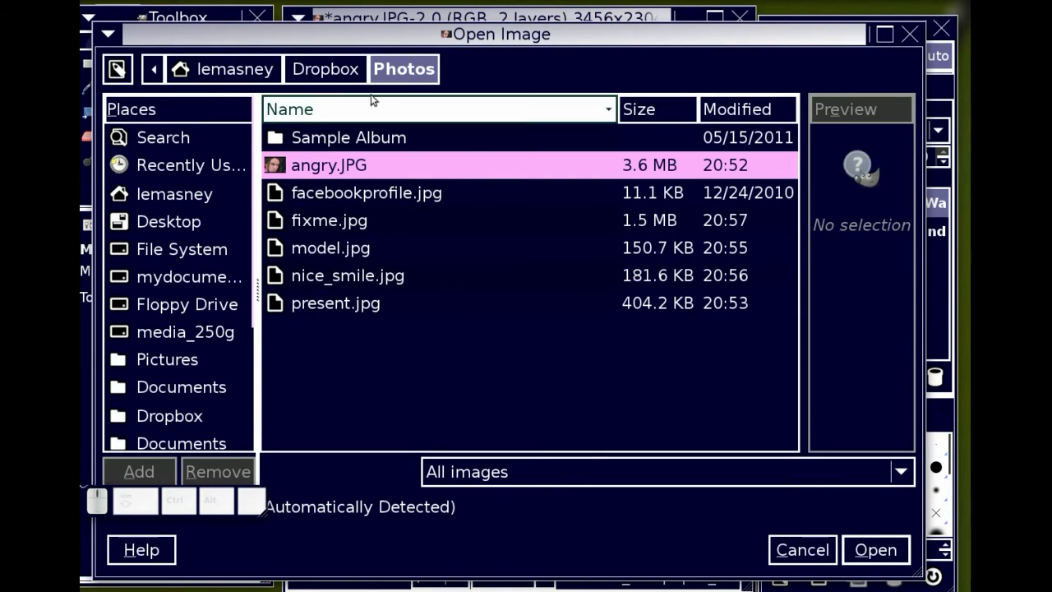
pyautogui.click(325, 69)
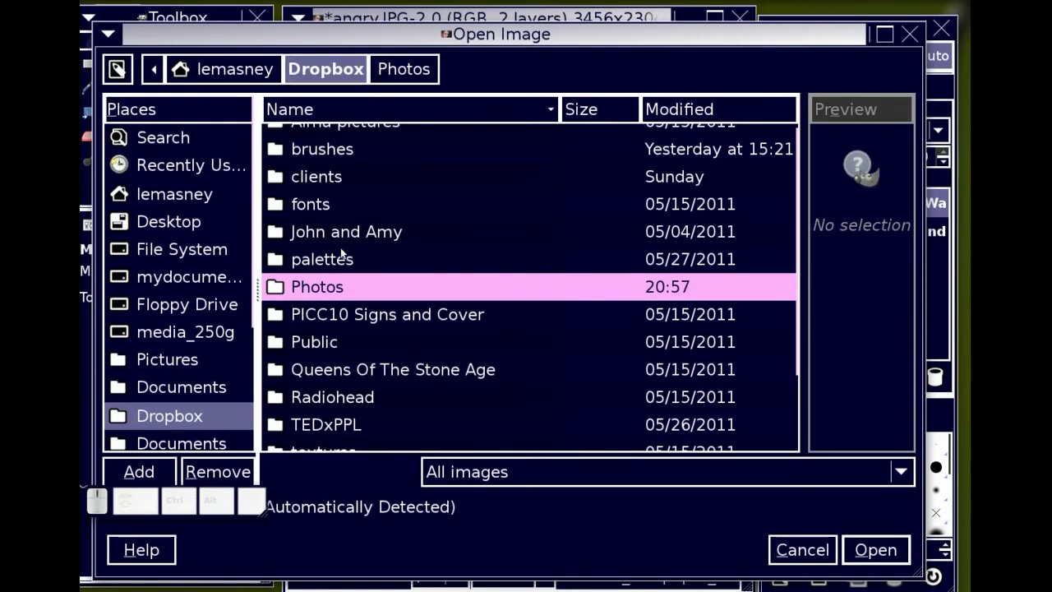
pyautogui.scroll(-3, 327, 384)
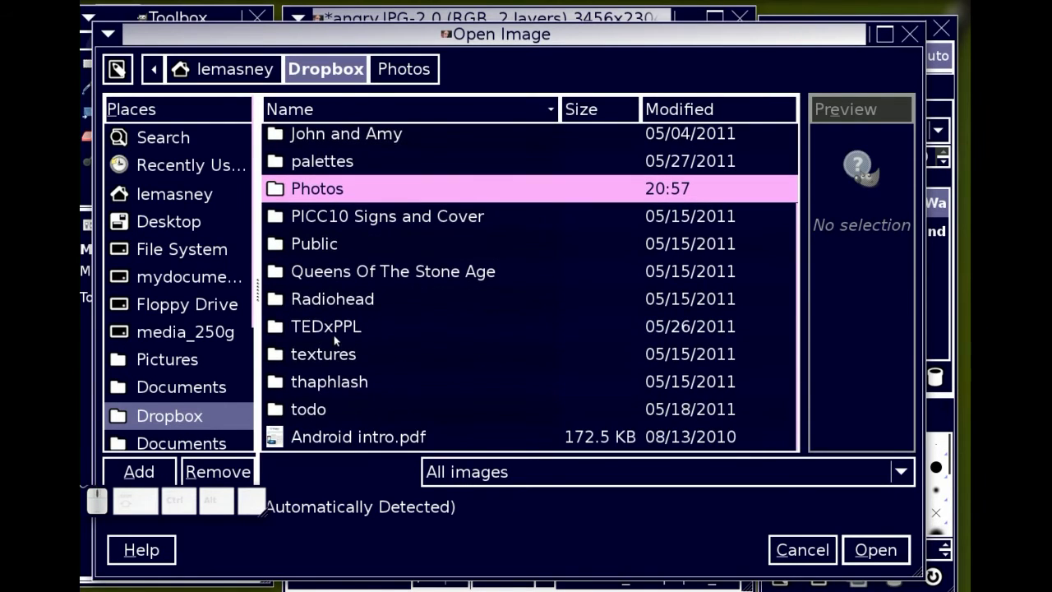
pyautogui.click(337, 361)
pyautogui.doubleClick(337, 362)
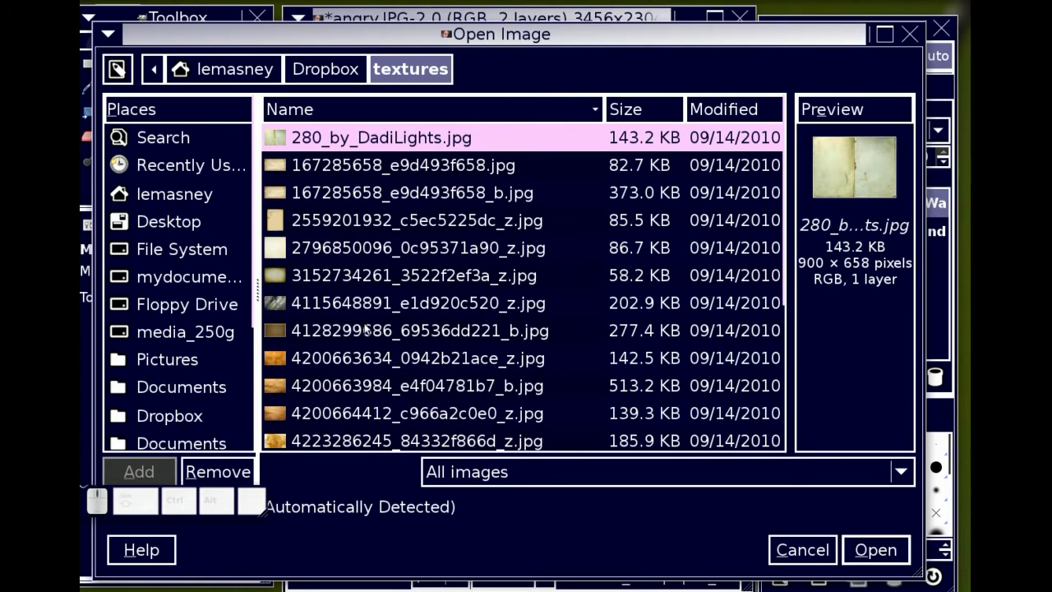
pyautogui.click(362, 253)
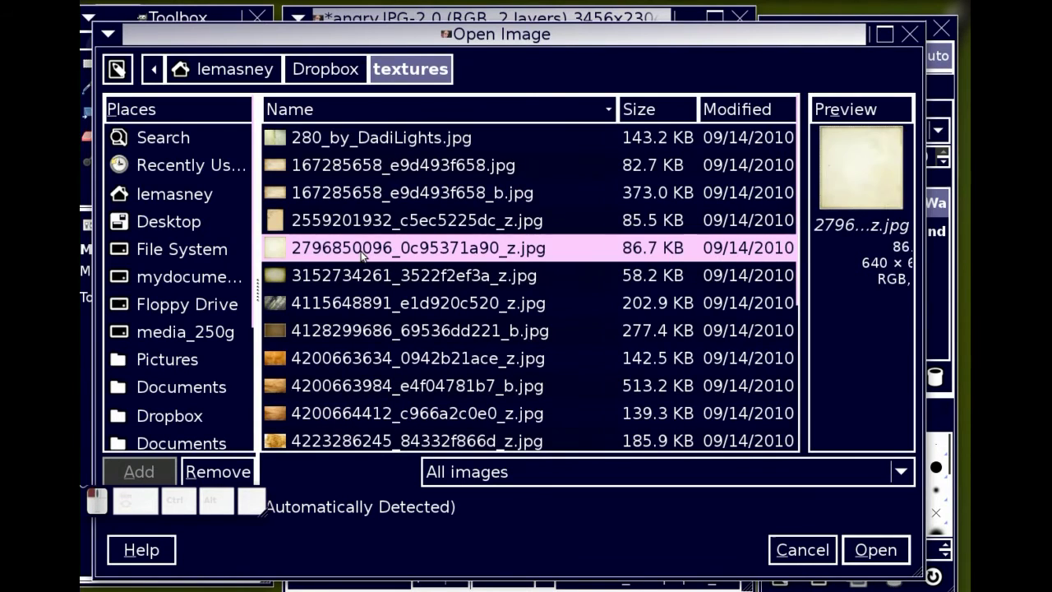
pyautogui.click(370, 274)
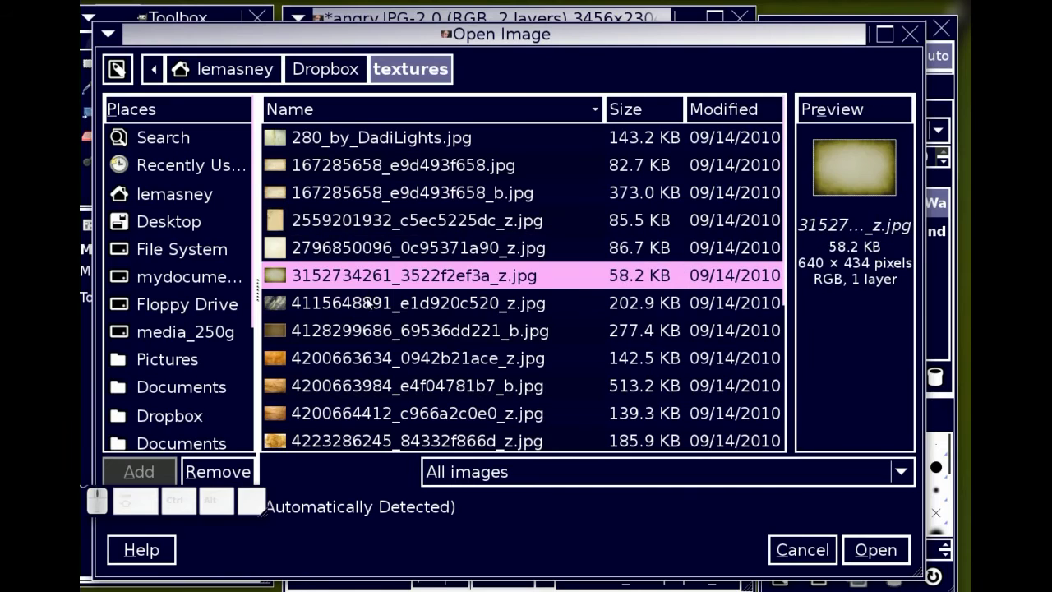
pyautogui.click(368, 304)
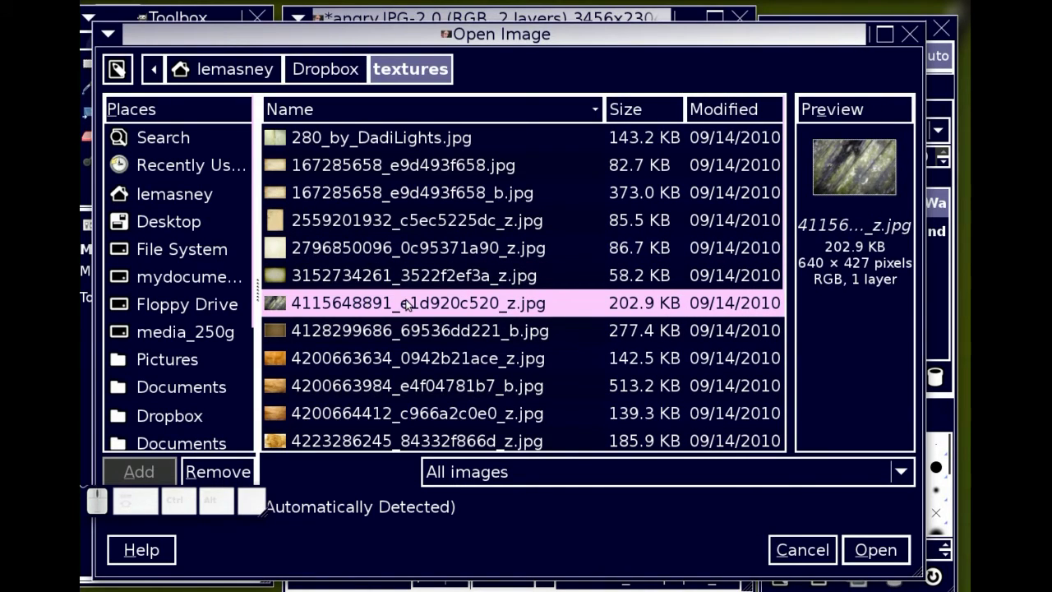
pyautogui.click(857, 553)
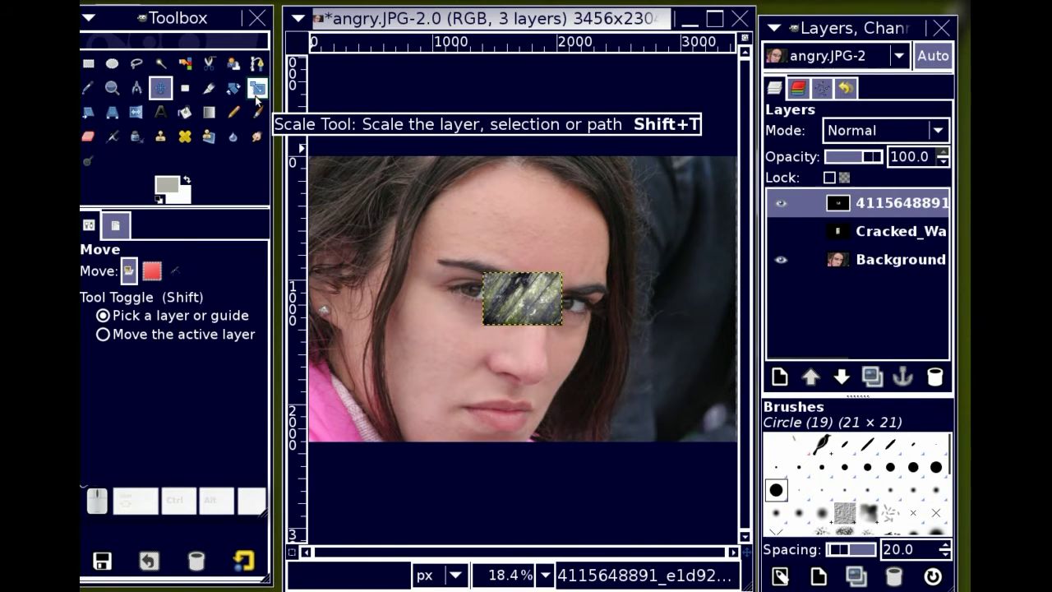
# Scale the wood layer, undo it back to 640 × 427, and restart scaling.
pyautogui.click(257, 95)
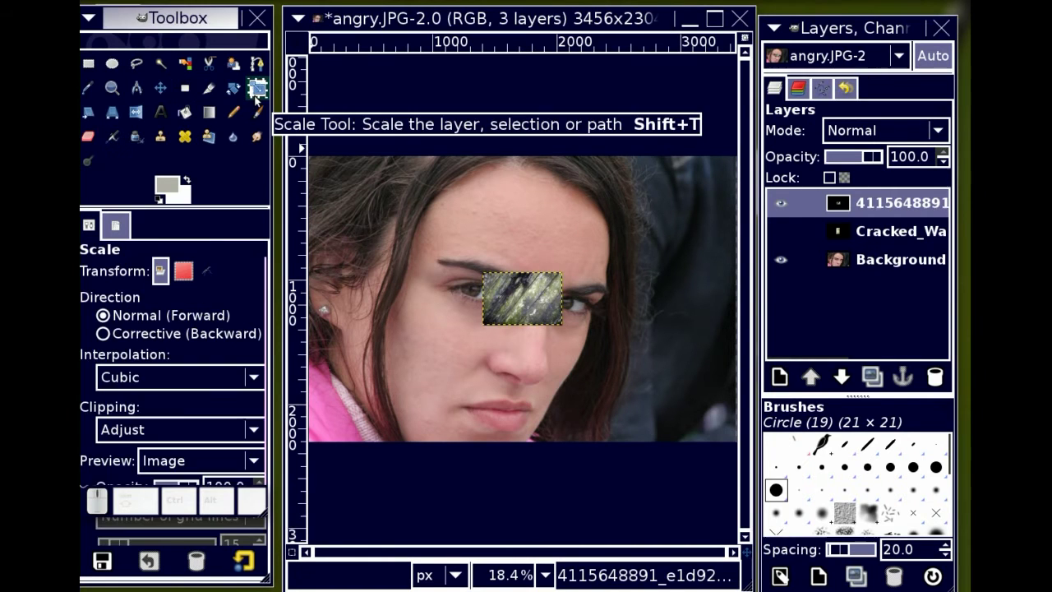
pyautogui.click(535, 314)
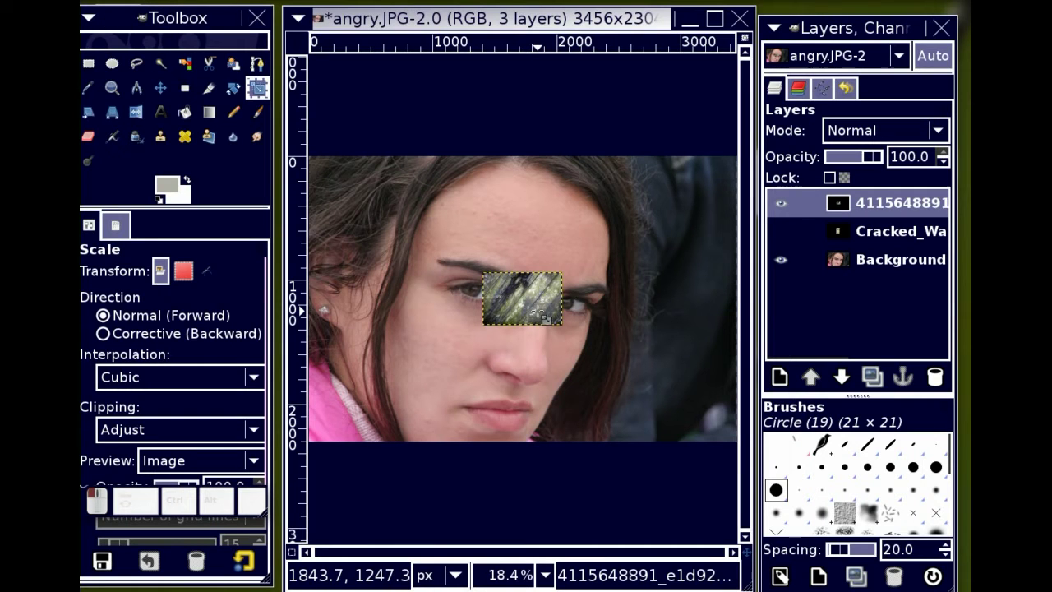
pyautogui.click(567, 333)
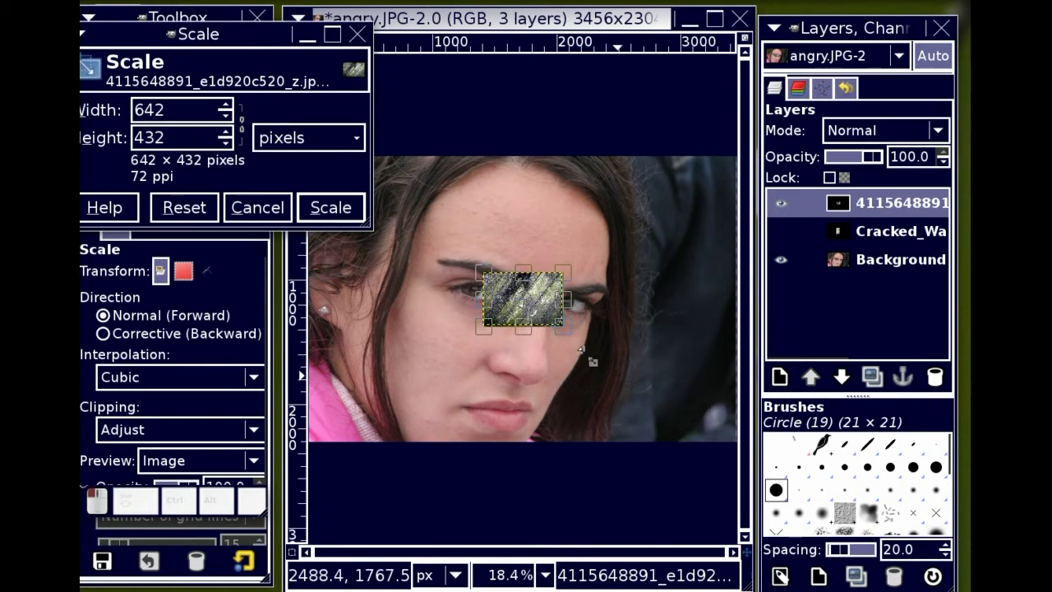
pyautogui.moveTo(537, 313); pyautogui.dragTo(910, 549)
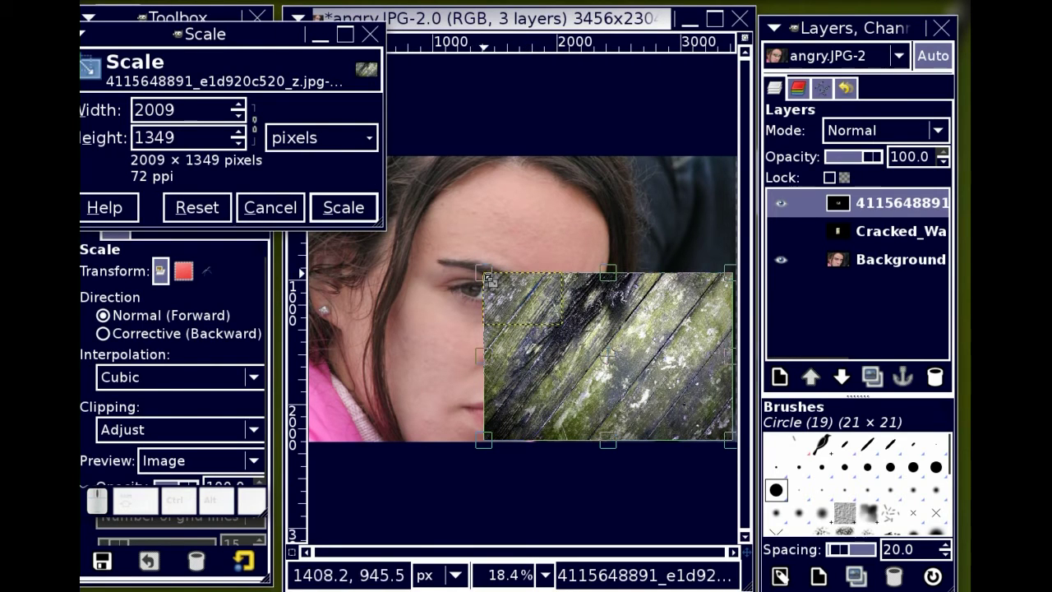
pyautogui.moveTo(487, 280); pyautogui.dragTo(407, 204)
pyautogui.press('Return')
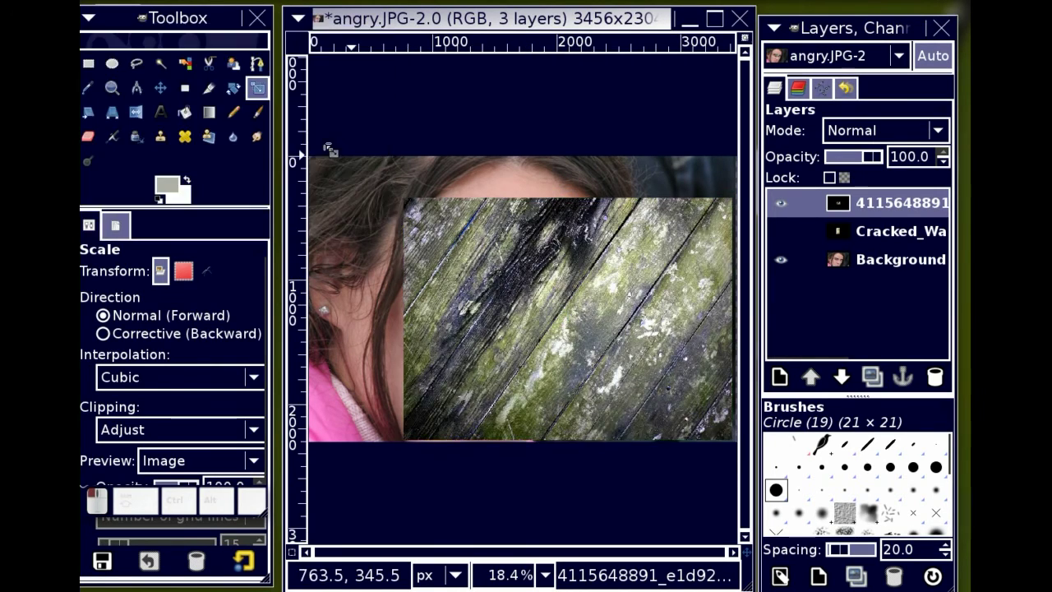
pyautogui.hotkey('ctrl', 'z')
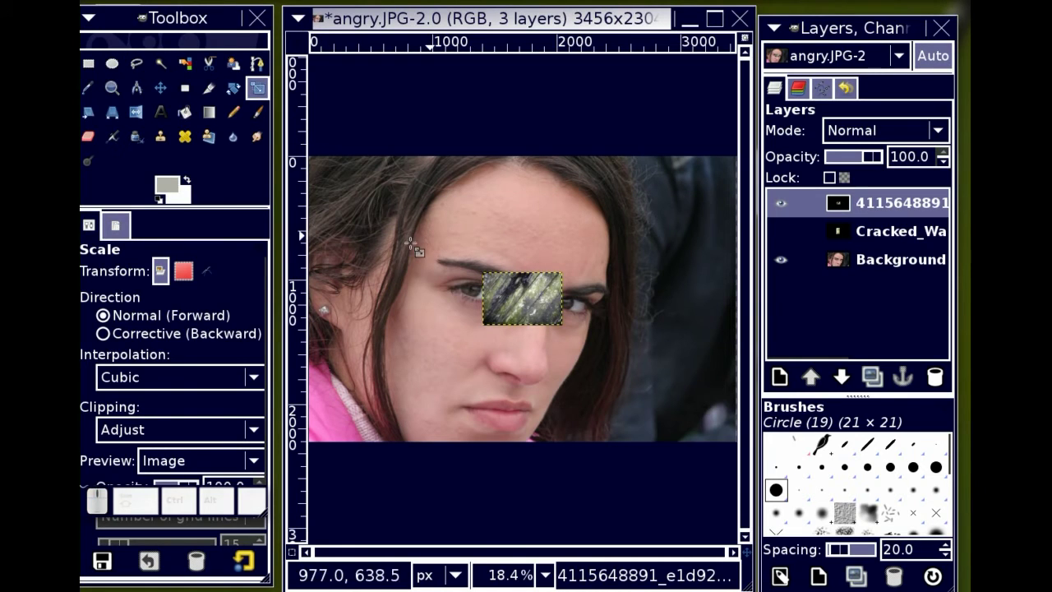
pyautogui.click(539, 306)
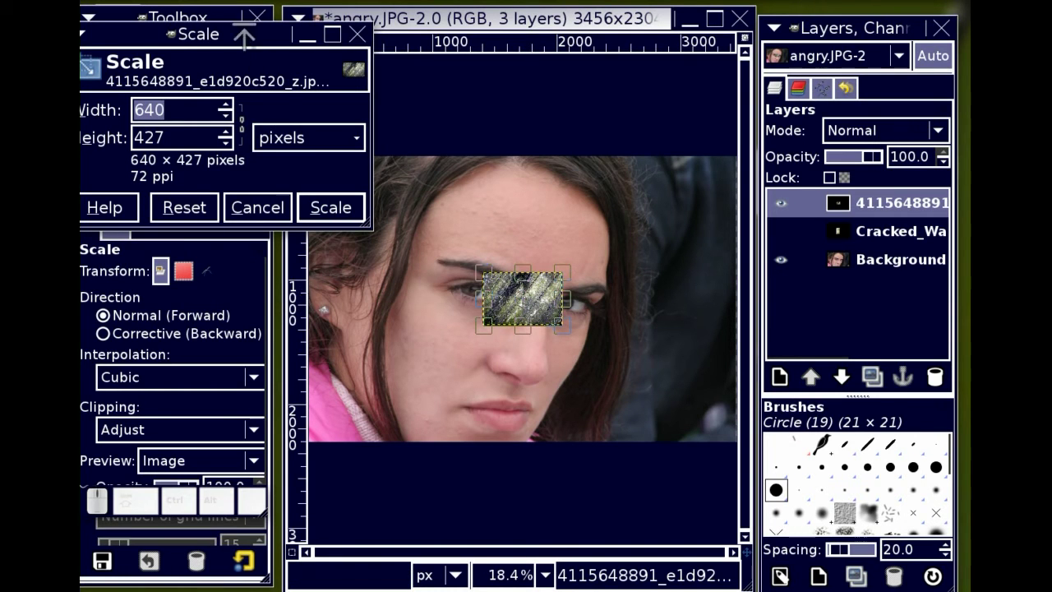
# Drag the wood layer's scale handles to 3467 × 2299 and apply the scale.
pyautogui.moveTo(228, 37); pyautogui.dragTo(291, 446)
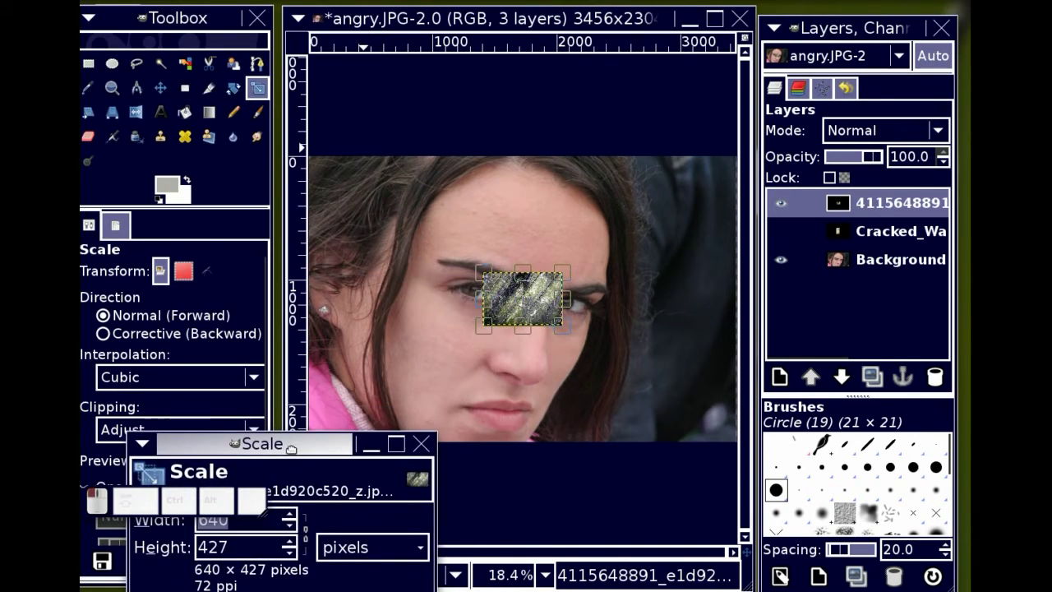
pyautogui.moveTo(484, 274); pyautogui.dragTo(519, 302)
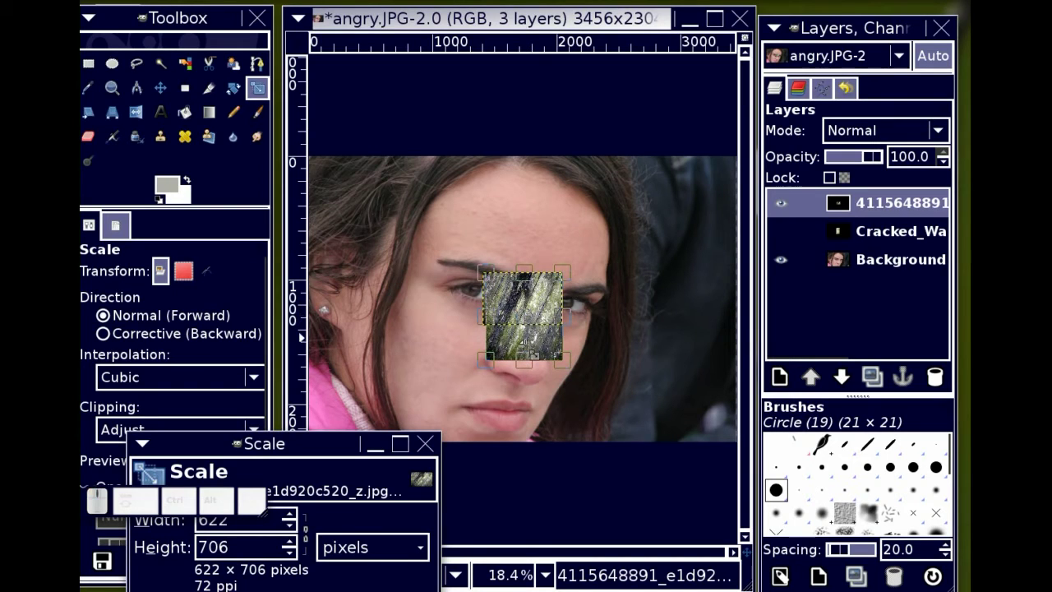
pyautogui.moveTo(533, 370); pyautogui.dragTo(530, 327)
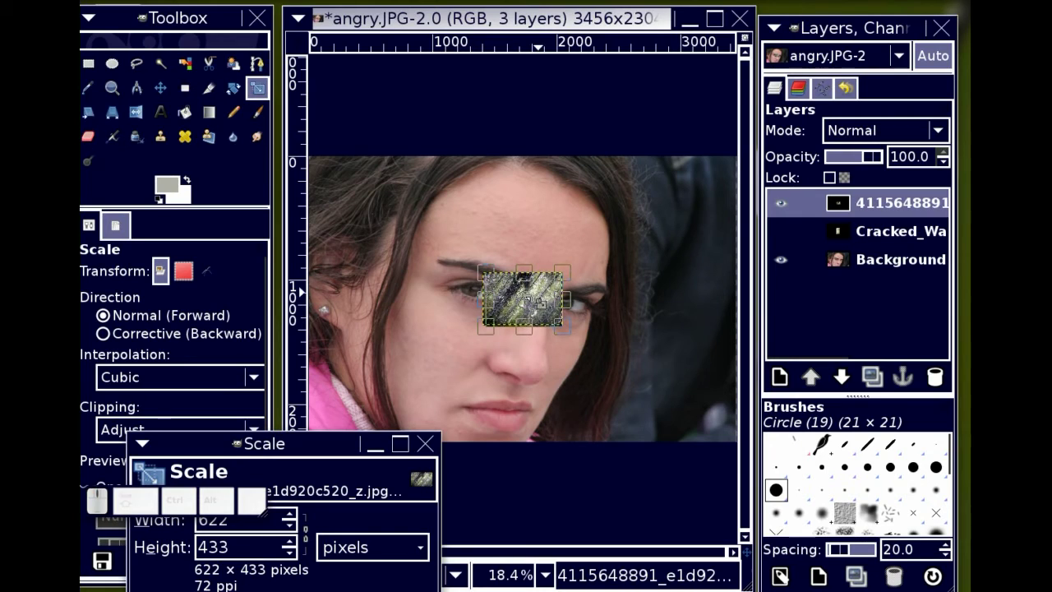
pyautogui.moveTo(535, 301); pyautogui.dragTo(330, 184)
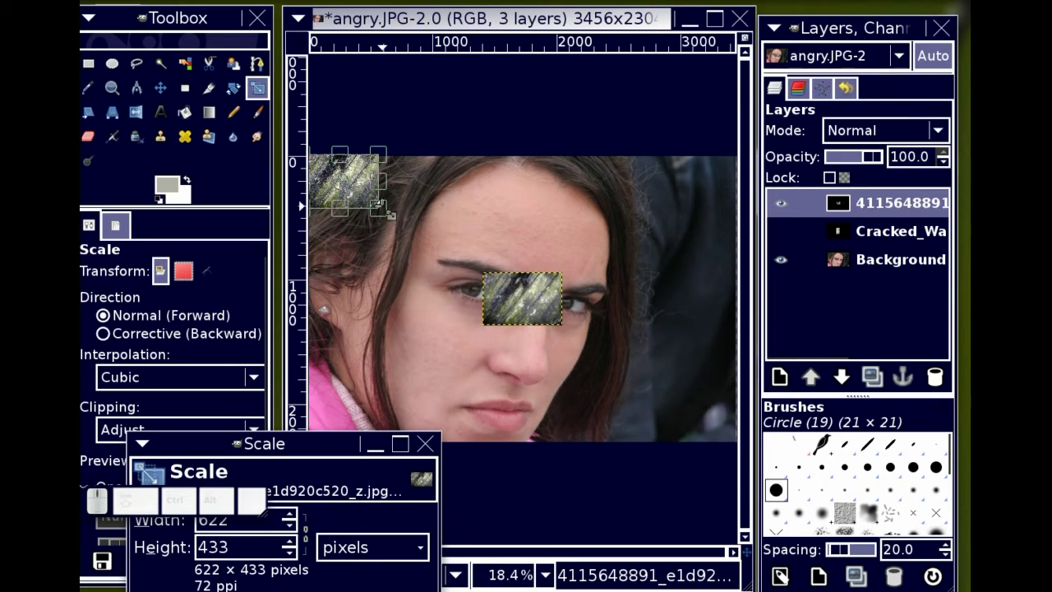
pyautogui.moveTo(384, 216); pyautogui.dragTo(738, 448)
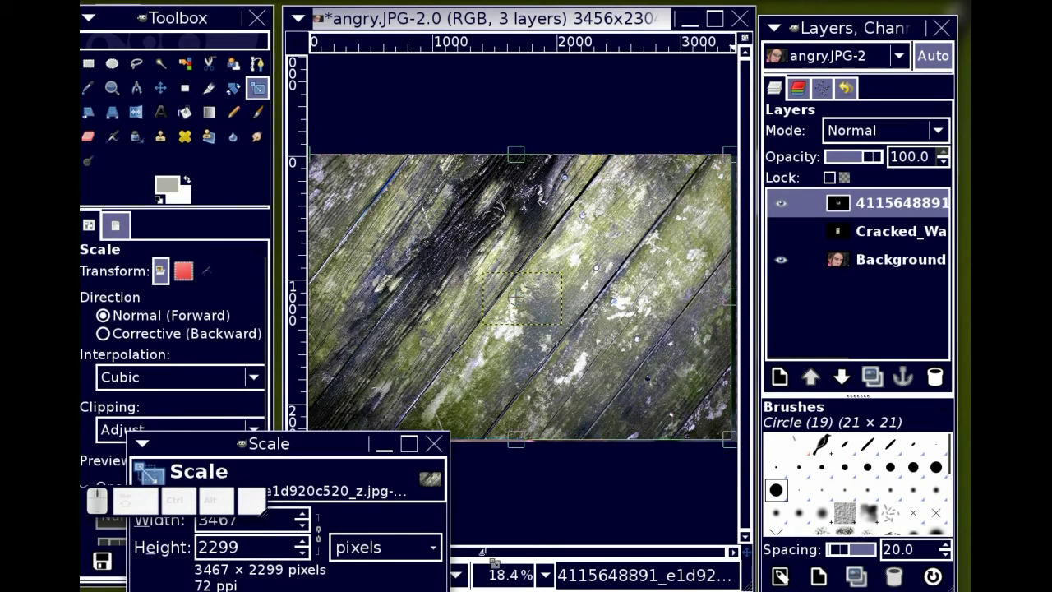
pyautogui.moveTo(312, 444); pyautogui.dragTo(481, 323)
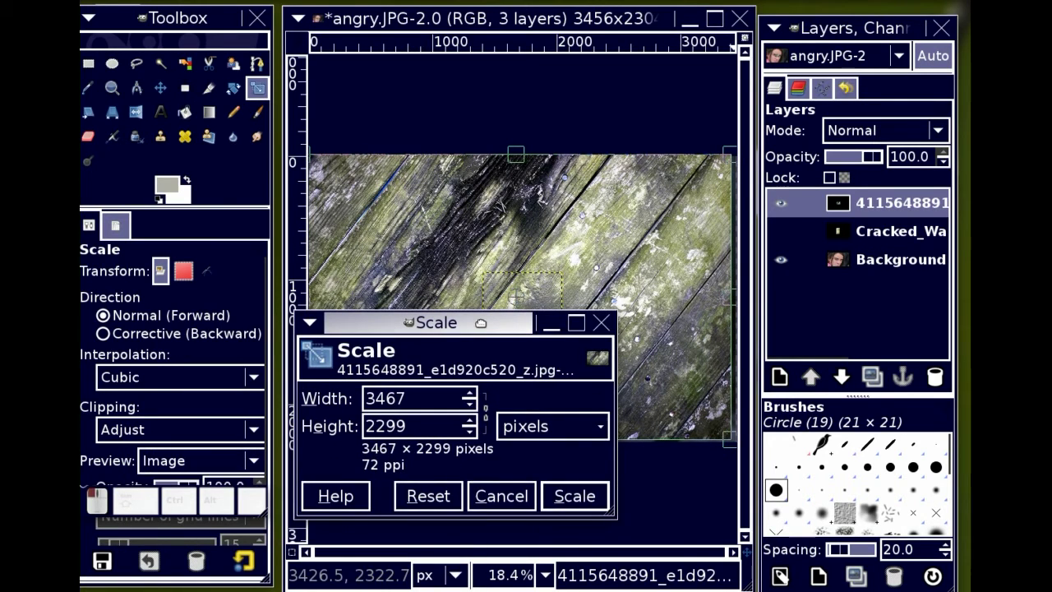
pyautogui.click(575, 497)
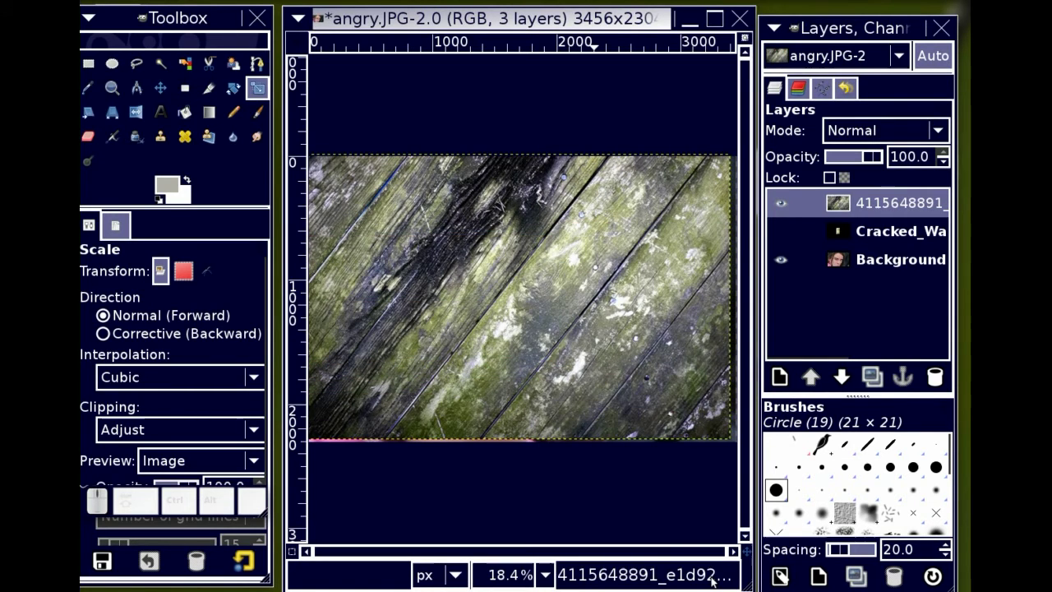
# Toggle the wood layer's visibility, then nudge it slightly down-left with the Move tool.
pyautogui.click(782, 203)
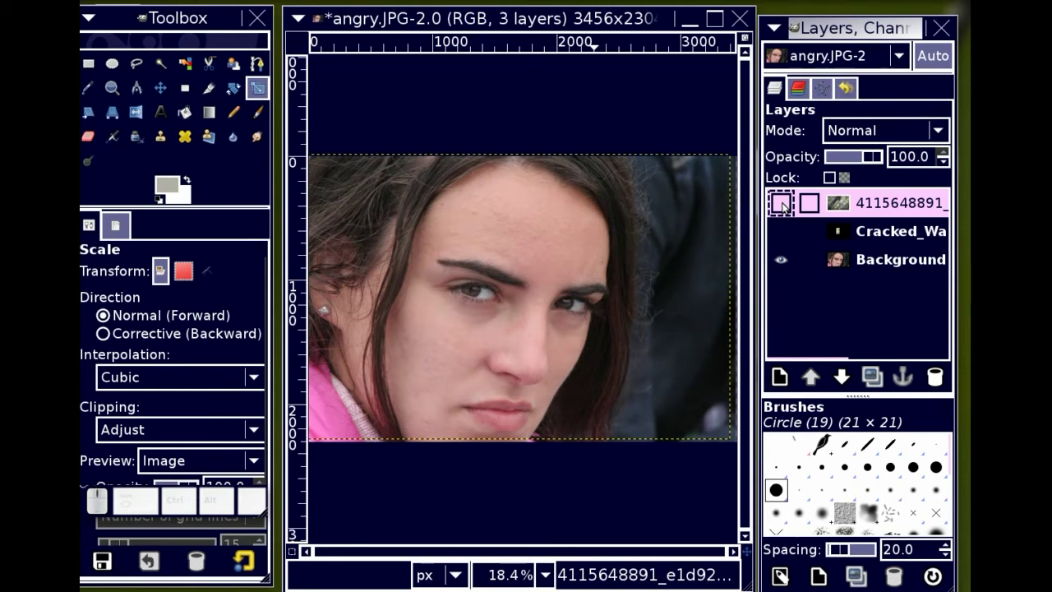
pyautogui.click(782, 203)
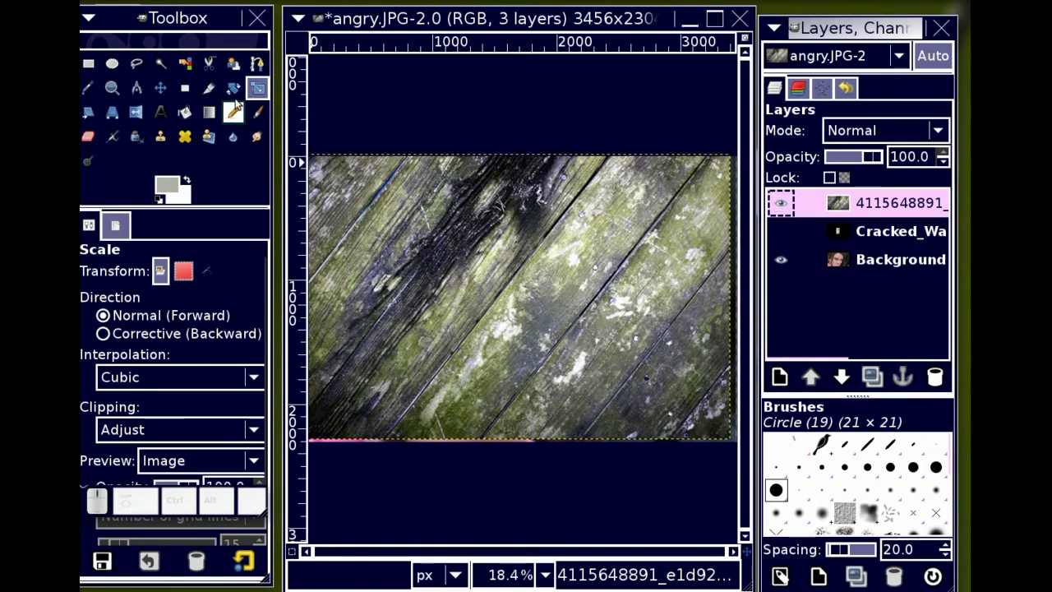
pyautogui.click(161, 88)
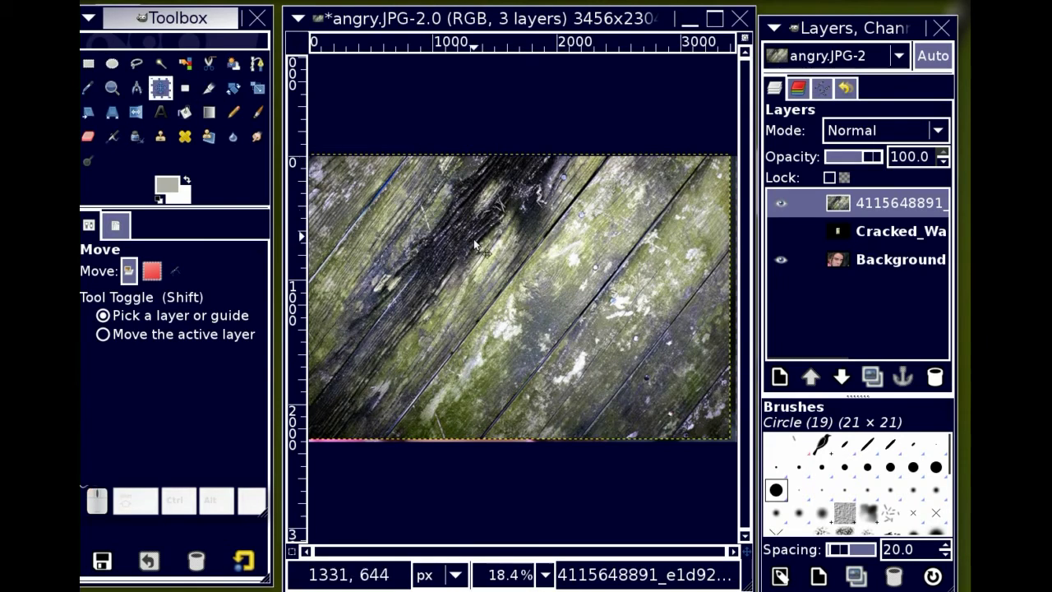
pyautogui.click(481, 269)
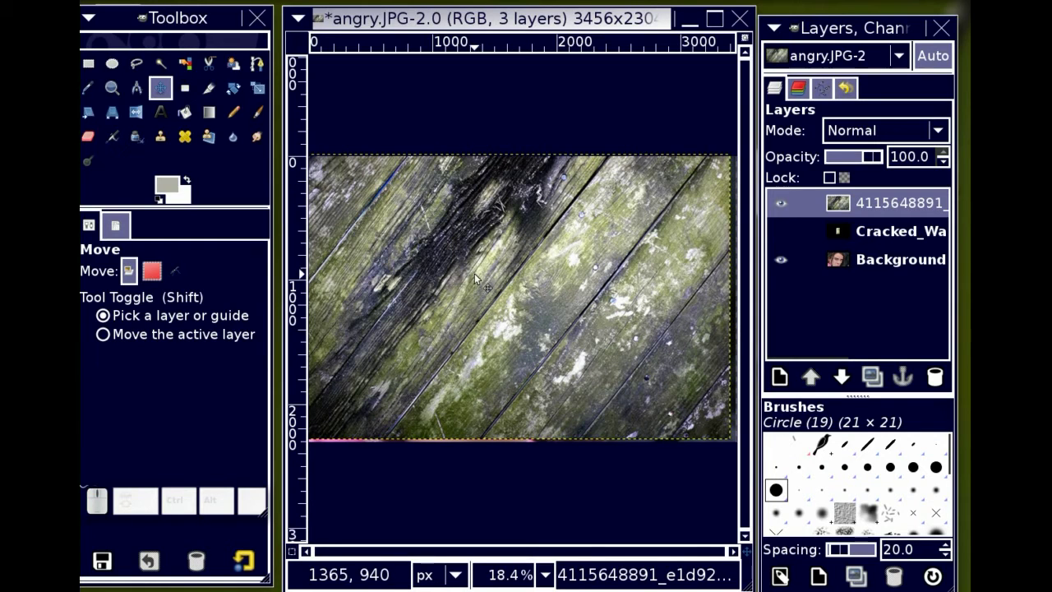
pyautogui.moveTo(461, 356)
pyautogui.mouseDown()
pyautogui.moveTo(459, 375)
pyautogui.moveTo(458, 355)
pyautogui.moveTo(464, 365)
pyautogui.mouseUp()
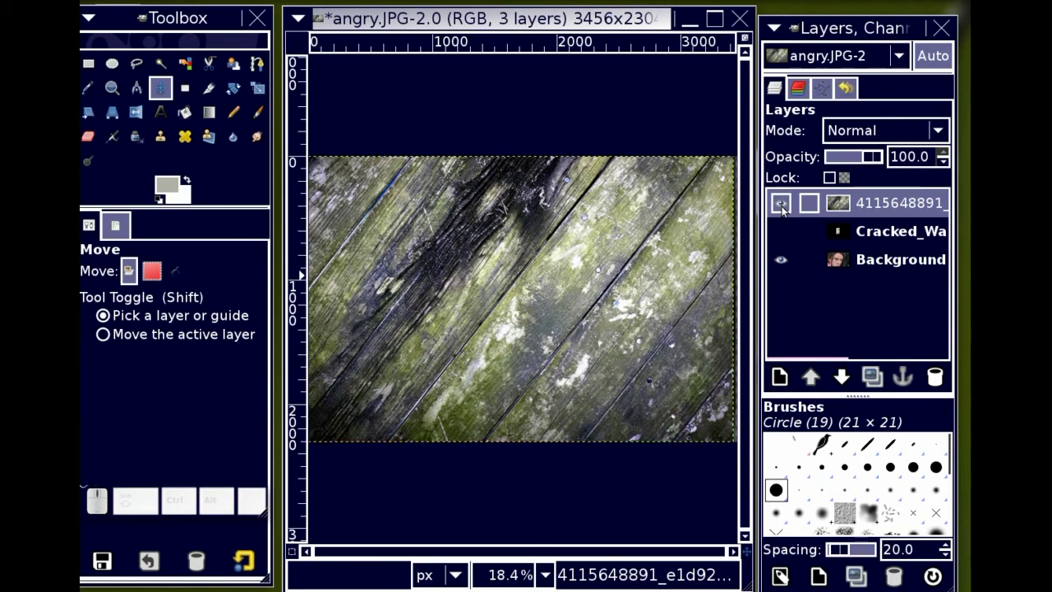
# Delete the hidden Cracked_Wallpaper layer and select the wood texture layer.
pyautogui.click(918, 234)
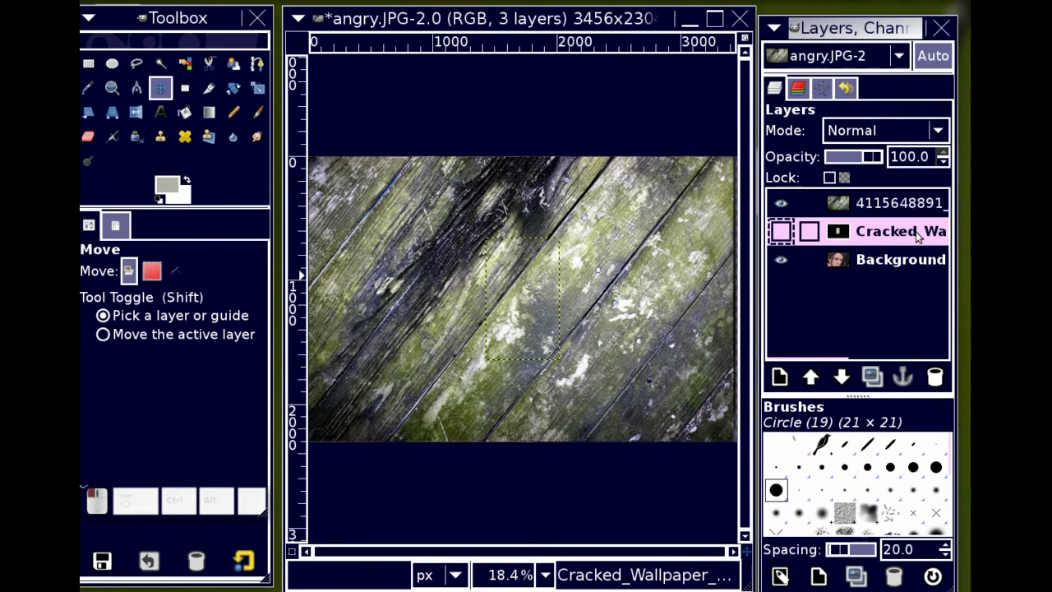
pyautogui.click(936, 374)
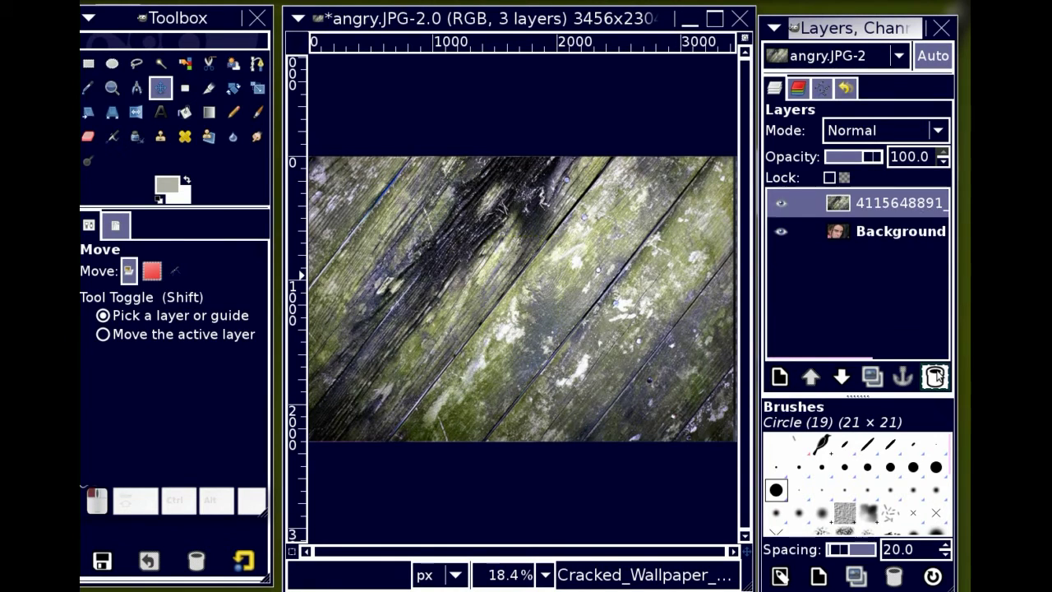
pyautogui.click(902, 202)
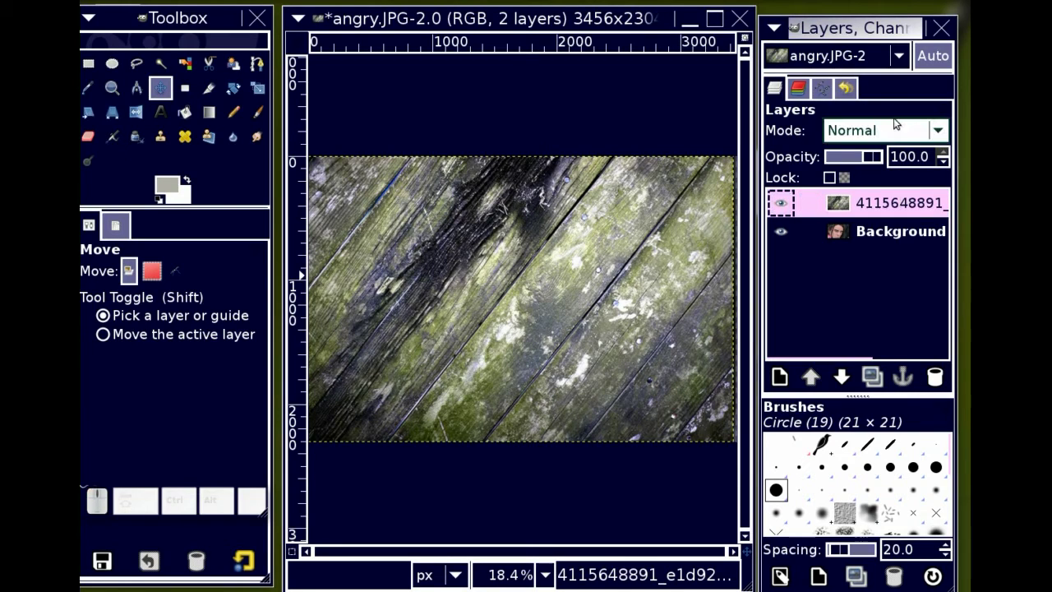
# Try Multiply and Screen blend modes on the wood layer, settling on Overlay.
pyautogui.click(941, 140)
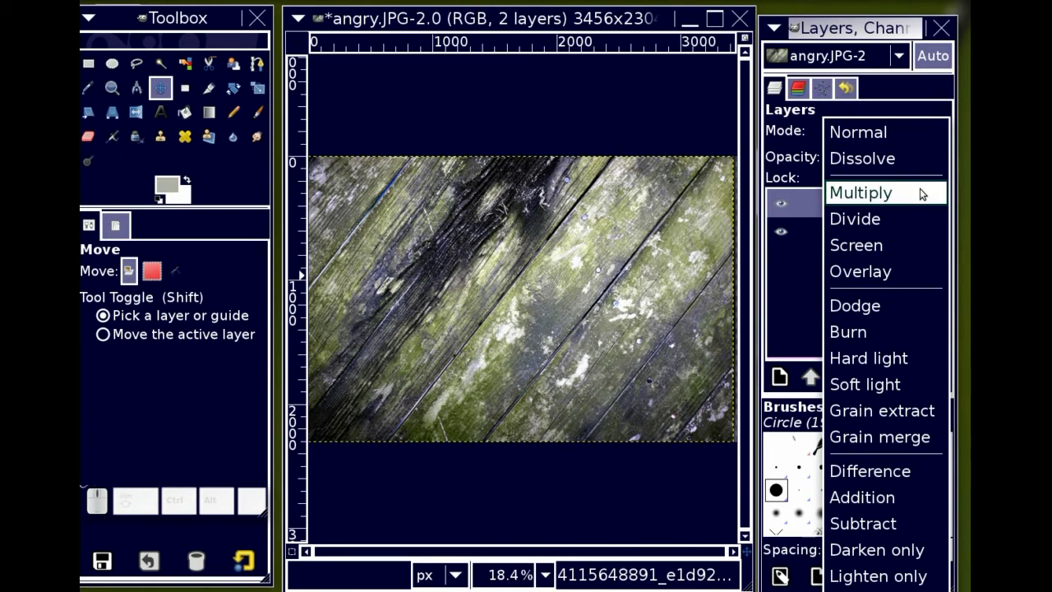
pyautogui.click(920, 190)
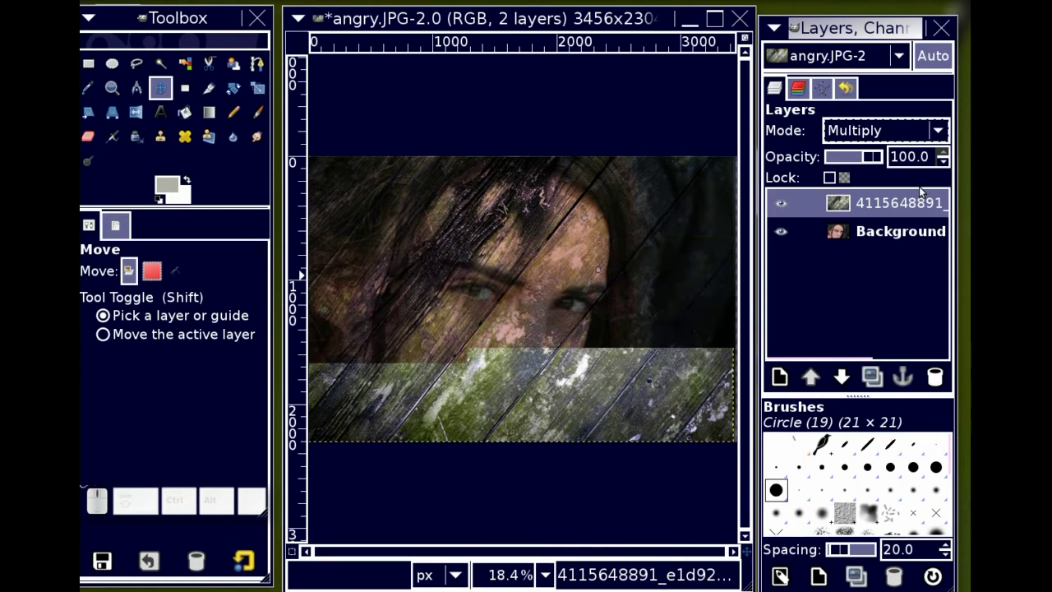
pyautogui.click(896, 125)
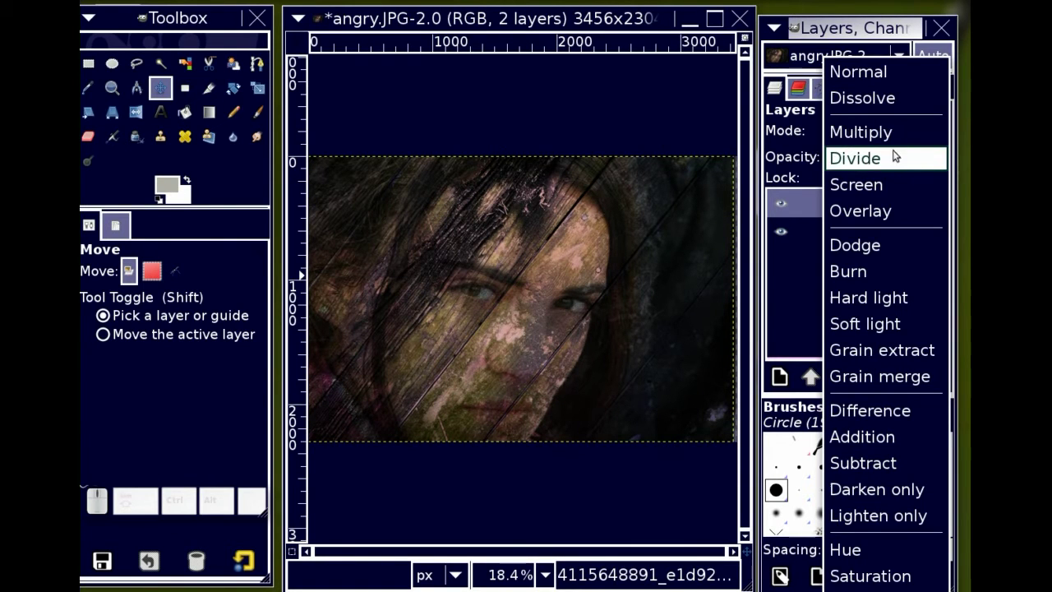
pyautogui.click(891, 184)
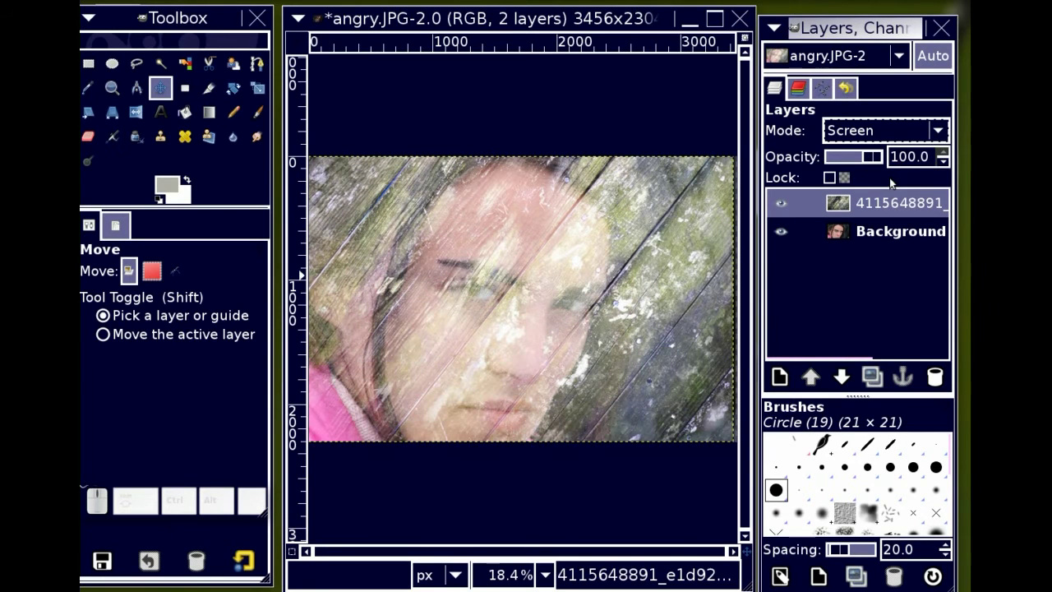
pyautogui.click(925, 134)
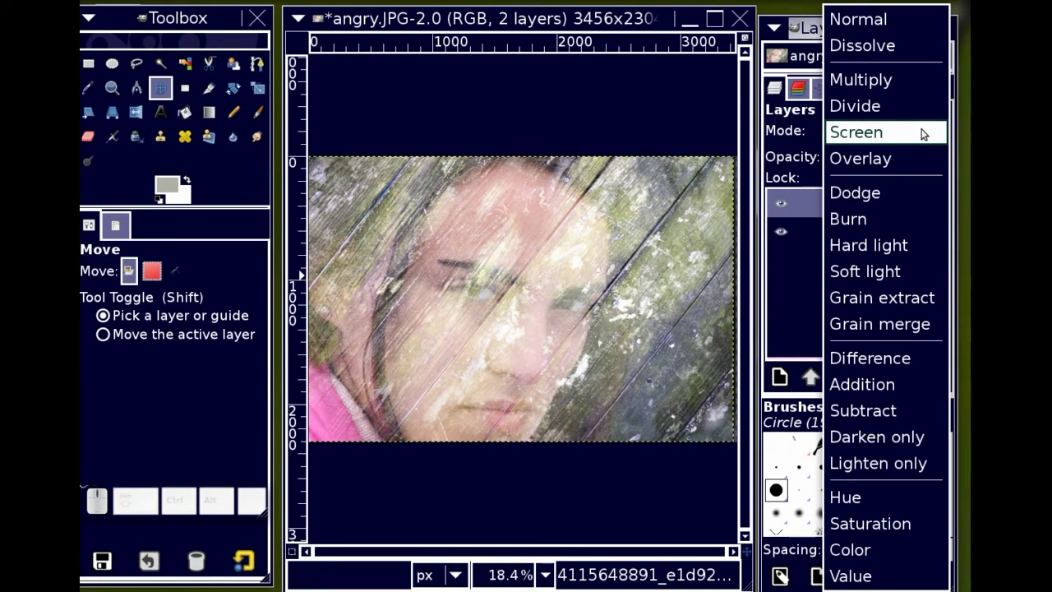
pyautogui.click(907, 172)
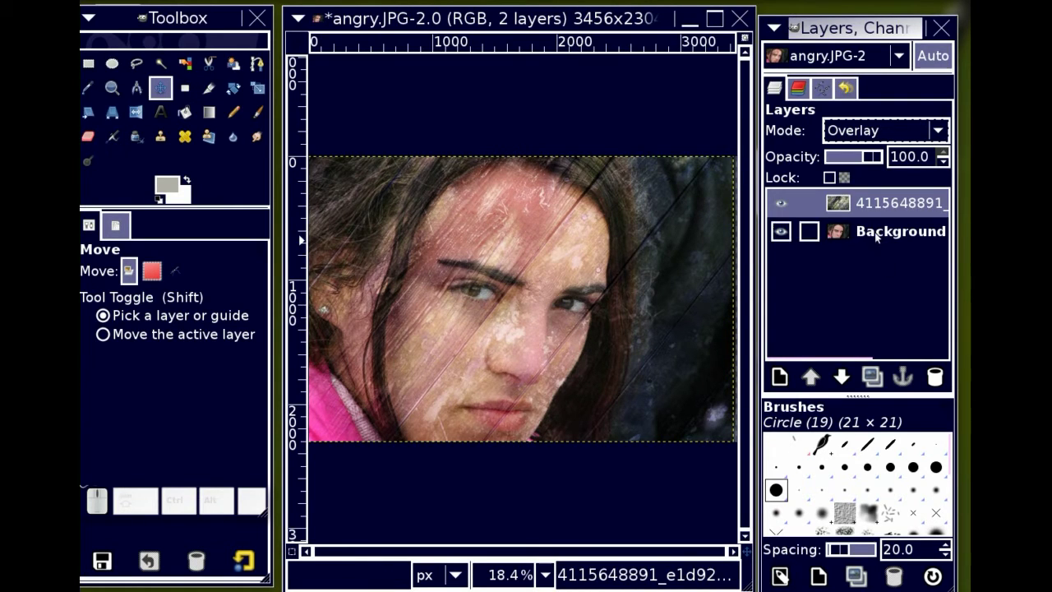
# Hide the wood layer, select Background, and zoom in on the ear and earring.
pyautogui.click(782, 203)
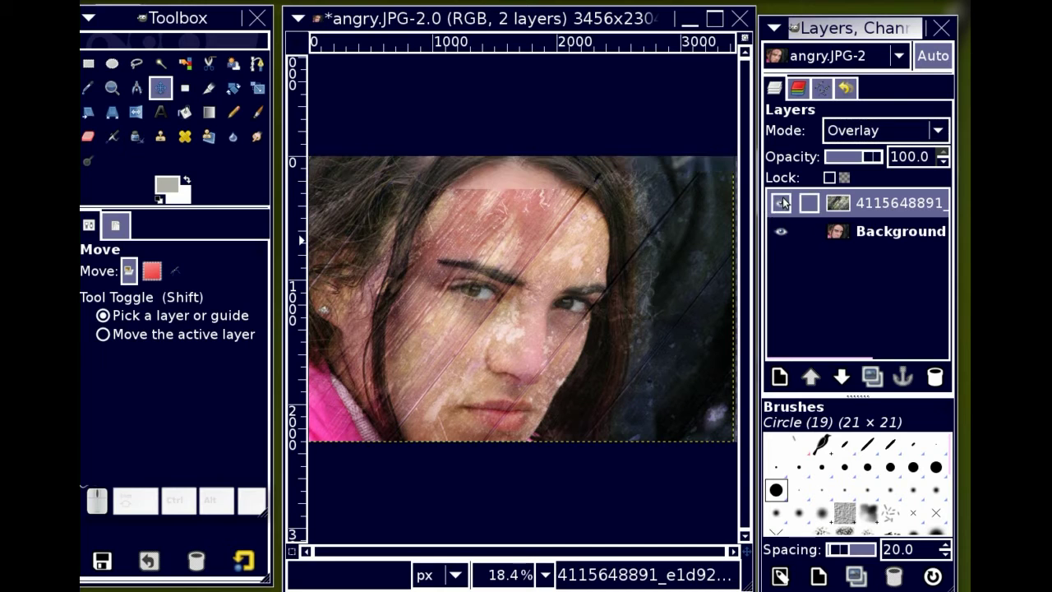
pyautogui.click(902, 236)
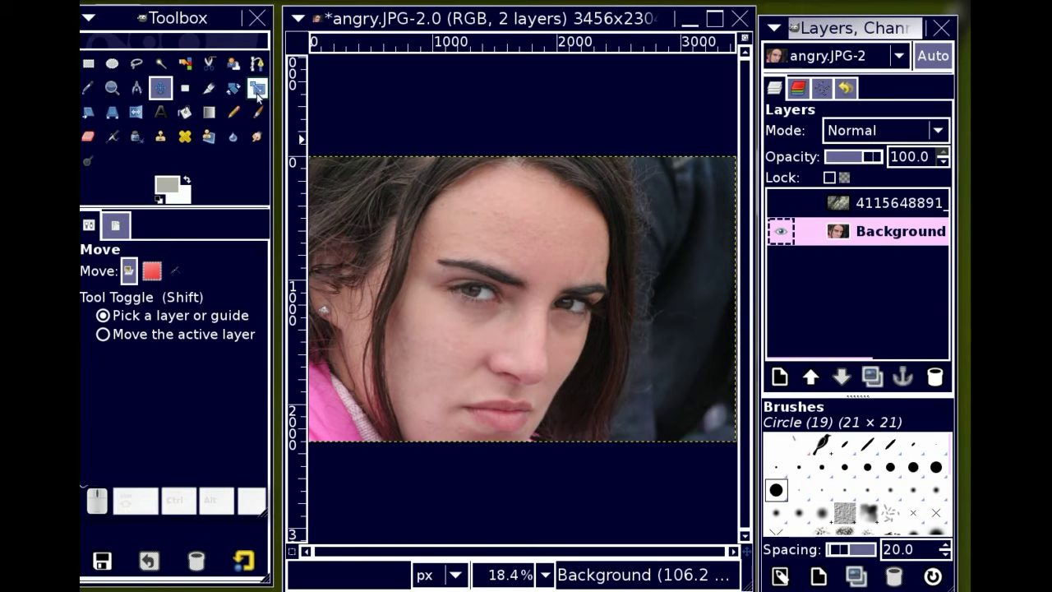
pyautogui.click(113, 88)
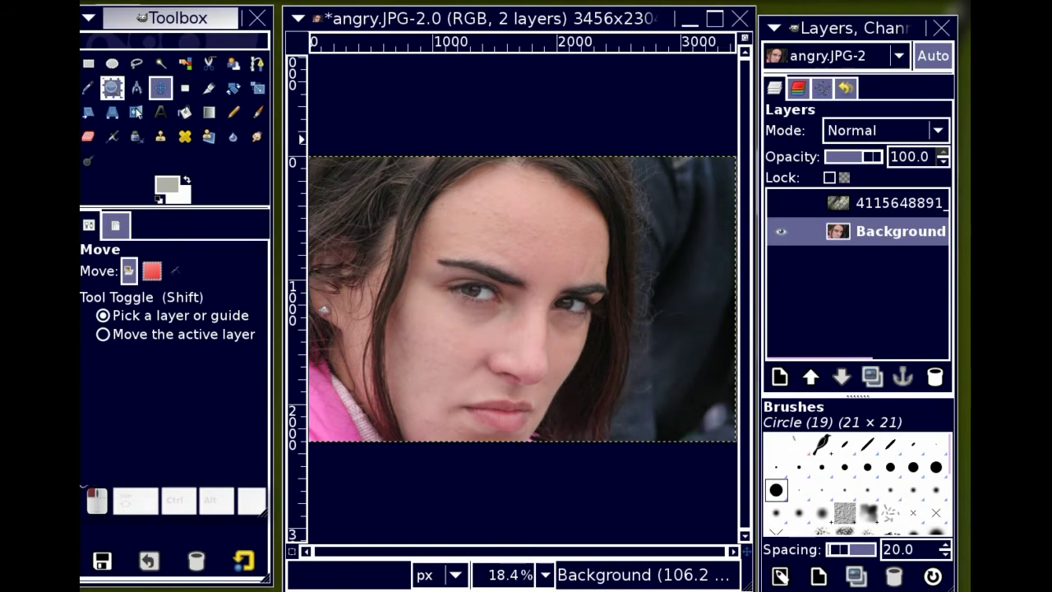
pyautogui.moveTo(358, 286); pyautogui.dragTo(311, 333)
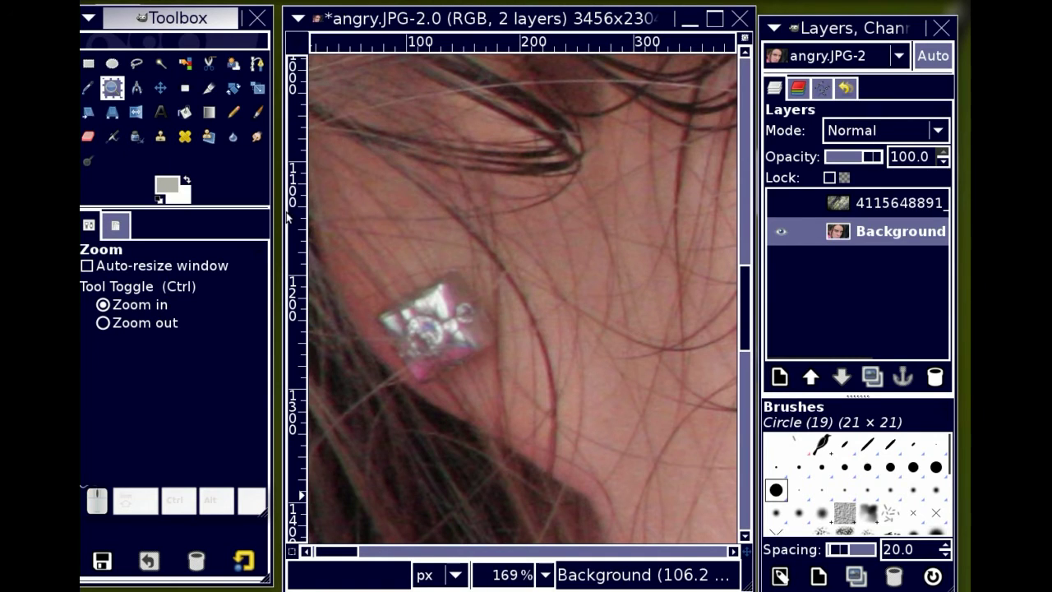
# Pick the Clone tool and a skin source near the earring, then add an alpha channel to Background.
pyautogui.click(162, 138)
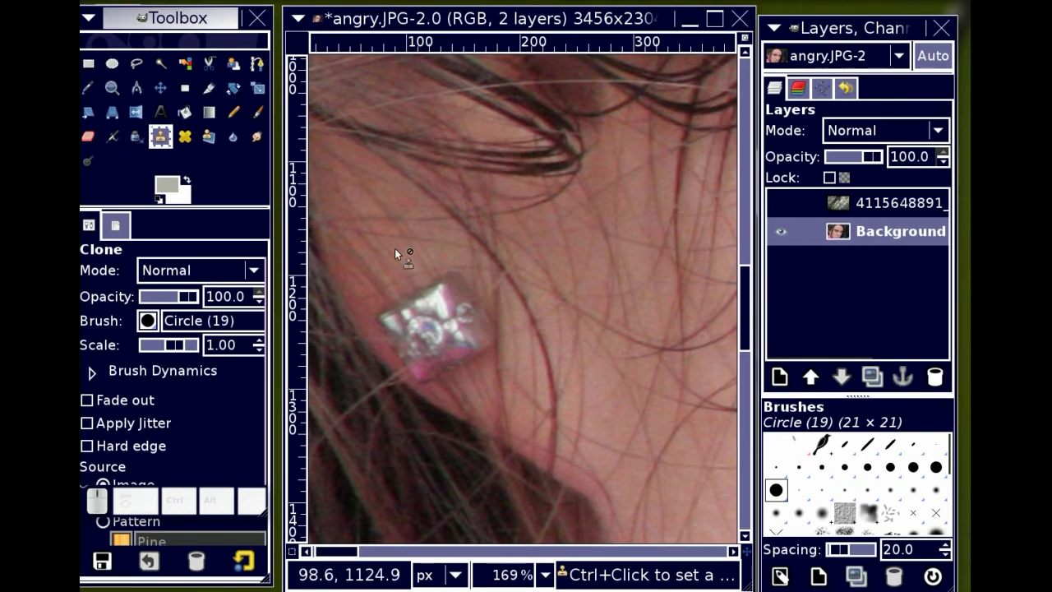
pyautogui.keyDown('ctrl'); pyautogui.click(535, 235); pyautogui.keyUp('ctrl')
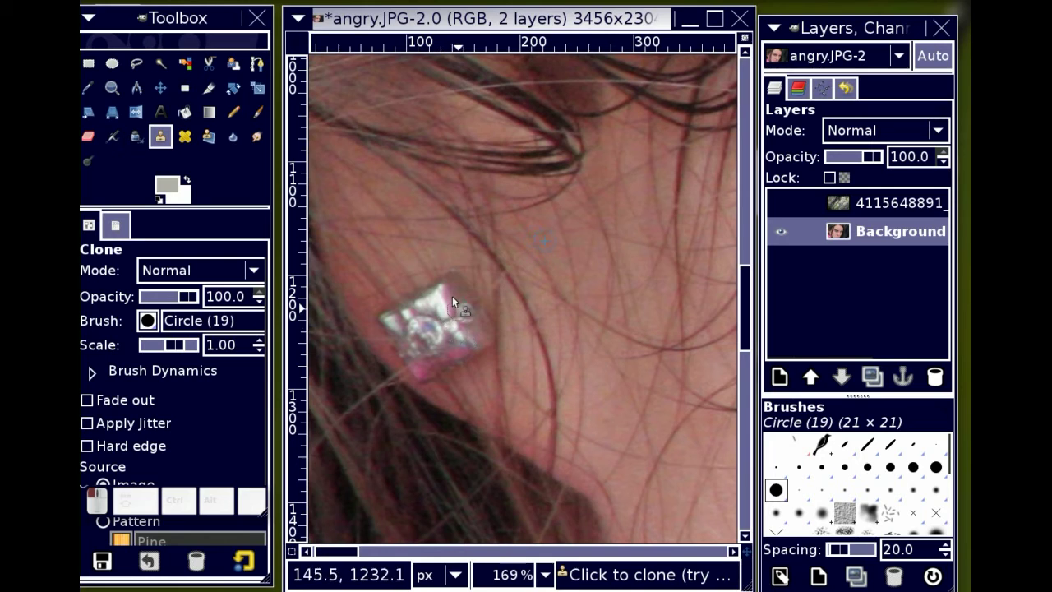
pyautogui.rightClick(866, 237)
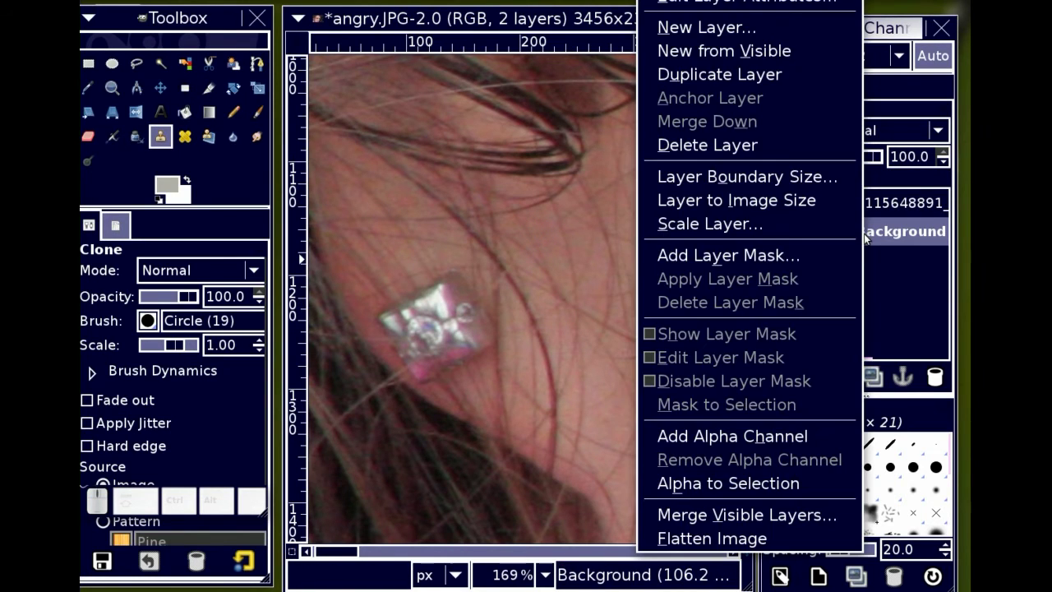
pyautogui.click(722, 438)
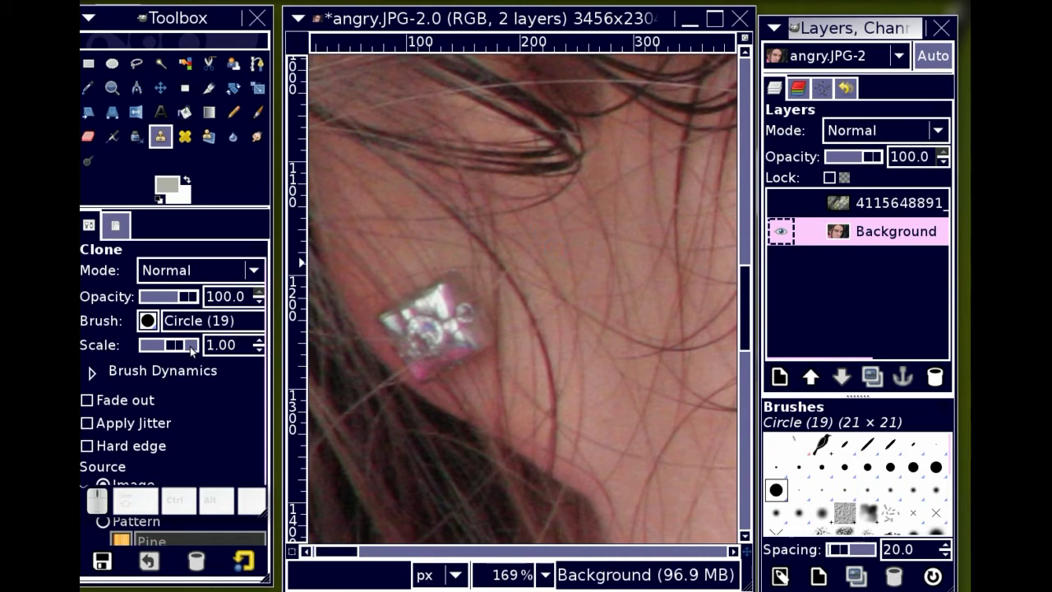
# Raise the Clone tool scale step by step to 1.28.
pyautogui.click(259, 341)
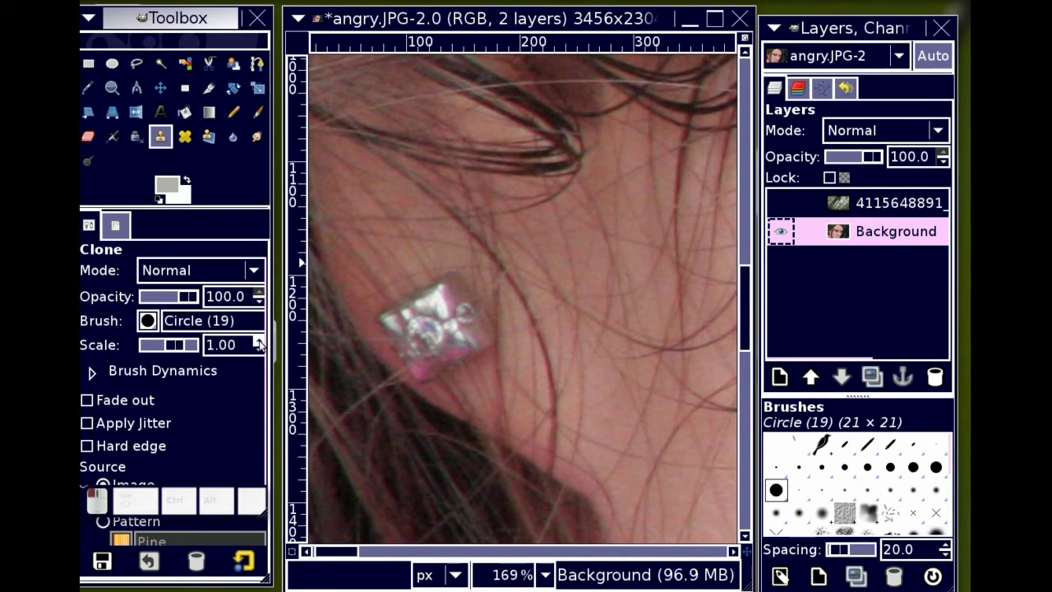
pyautogui.click(259, 341)
pyautogui.click(259, 341)
pyautogui.click(259, 341)
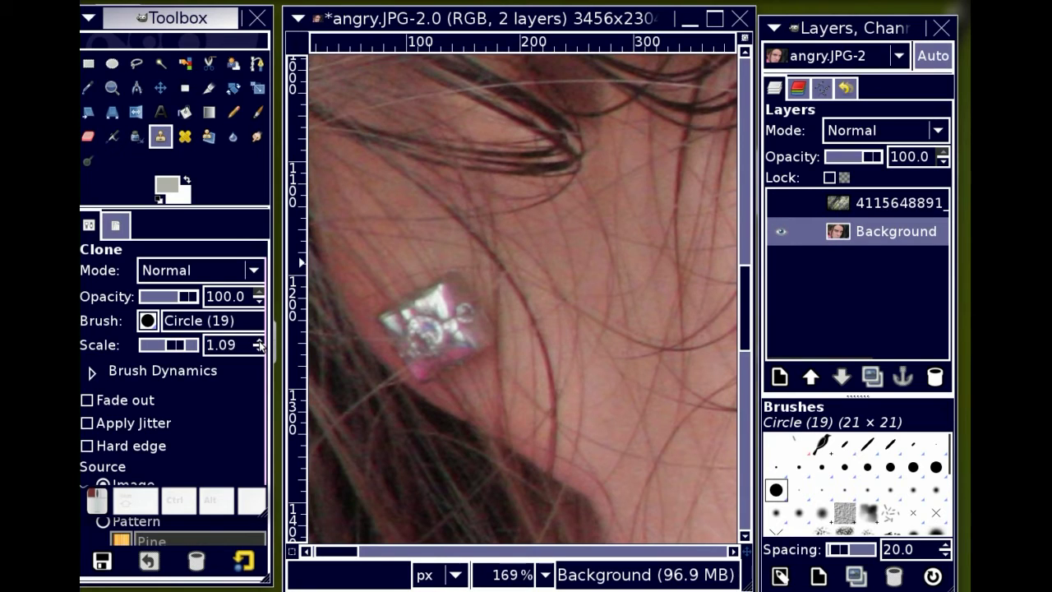
pyautogui.click(259, 342)
pyautogui.click(259, 341)
pyautogui.click(259, 341)
pyautogui.click(259, 341)
pyautogui.click(259, 341)
pyautogui.click(259, 341)
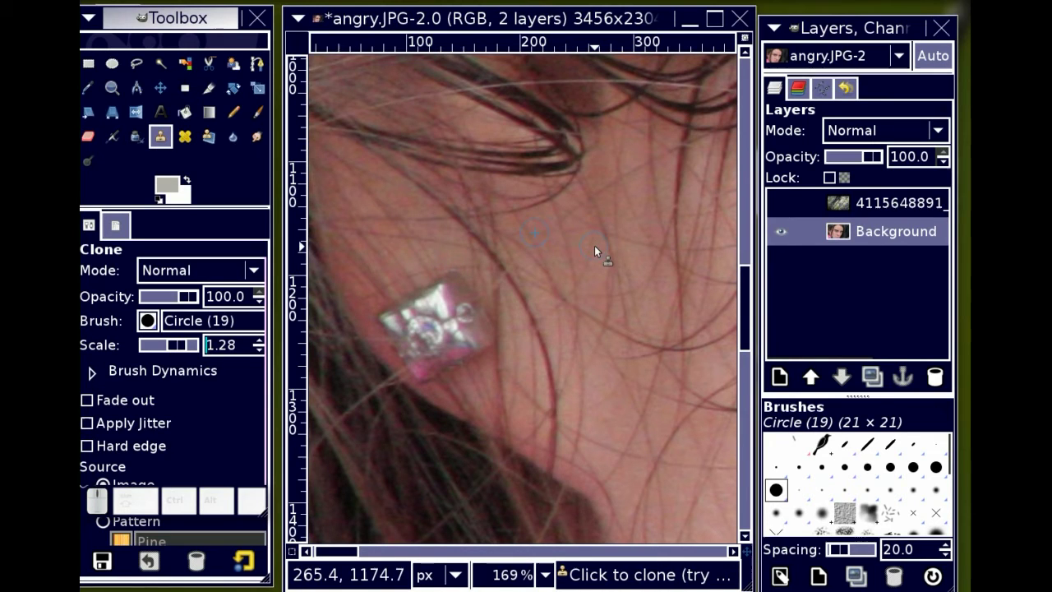
# Sample skin above the earring and clone it over the earring on the Background layer.
pyautogui.press('ctrl')
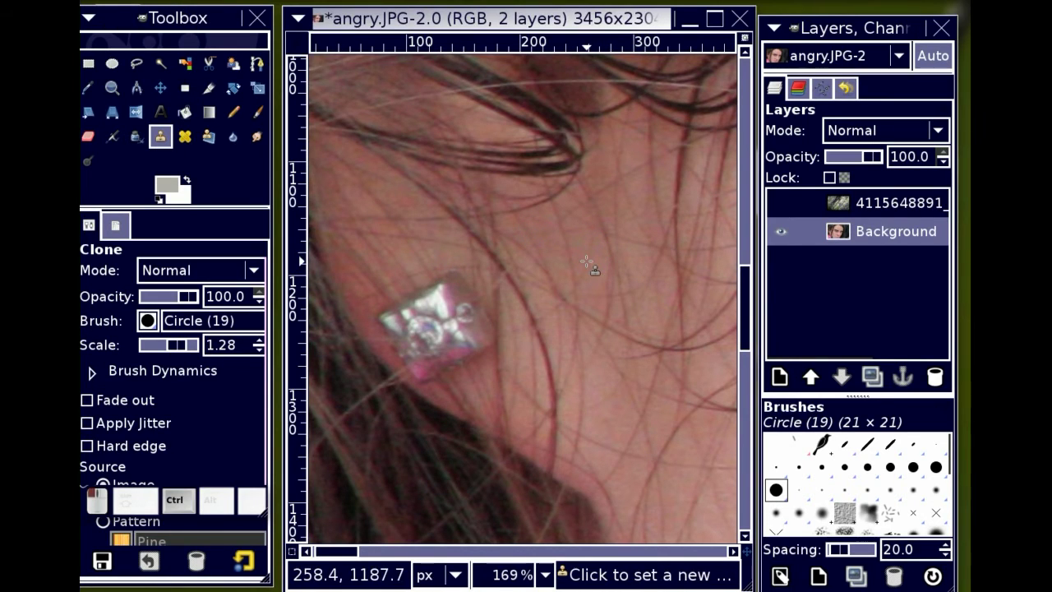
pyautogui.keyDown('ctrl'); pyautogui.click(587, 262); pyautogui.keyUp('ctrl')
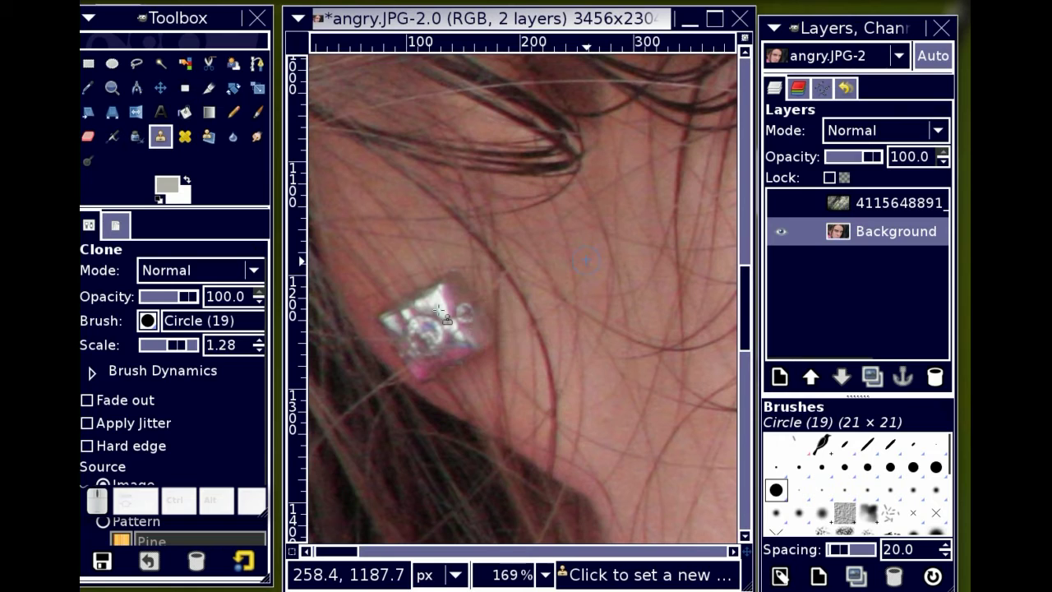
pyautogui.moveTo(439, 311)
pyautogui.mouseDown()
pyautogui.moveTo(477, 353)
pyautogui.moveTo(453, 315)
pyautogui.moveTo(390, 331)
pyautogui.moveTo(399, 315)
pyautogui.moveTo(455, 291)
pyautogui.moveTo(486, 332)
pyautogui.moveTo(447, 296)
pyautogui.moveTo(440, 303)
pyautogui.moveTo(457, 308)
pyautogui.moveTo(448, 293)
pyautogui.moveTo(438, 302)
pyautogui.moveTo(430, 328)
pyautogui.mouseUp()
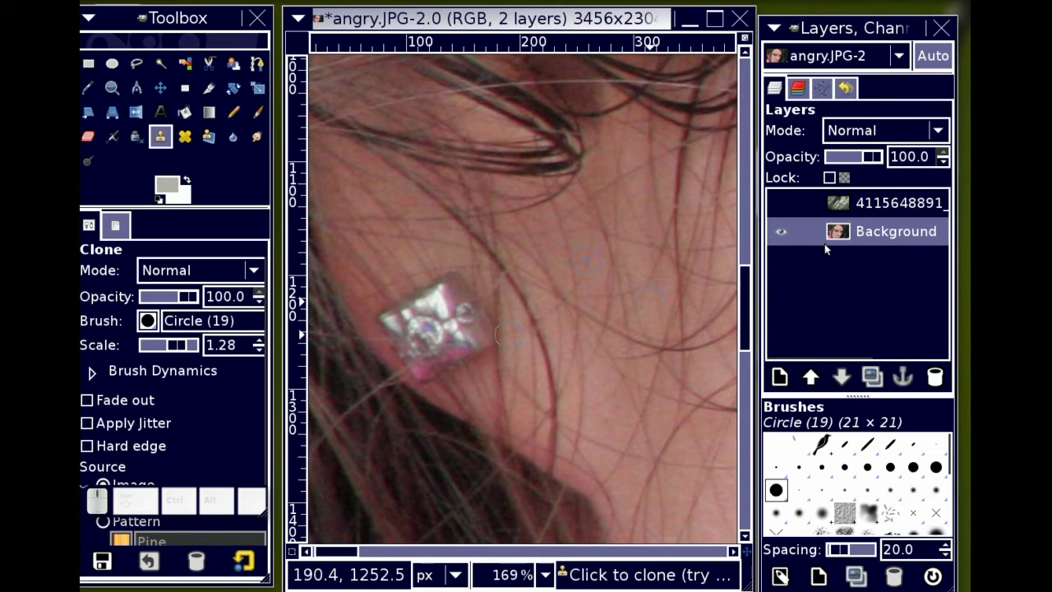
pyautogui.click(887, 234)
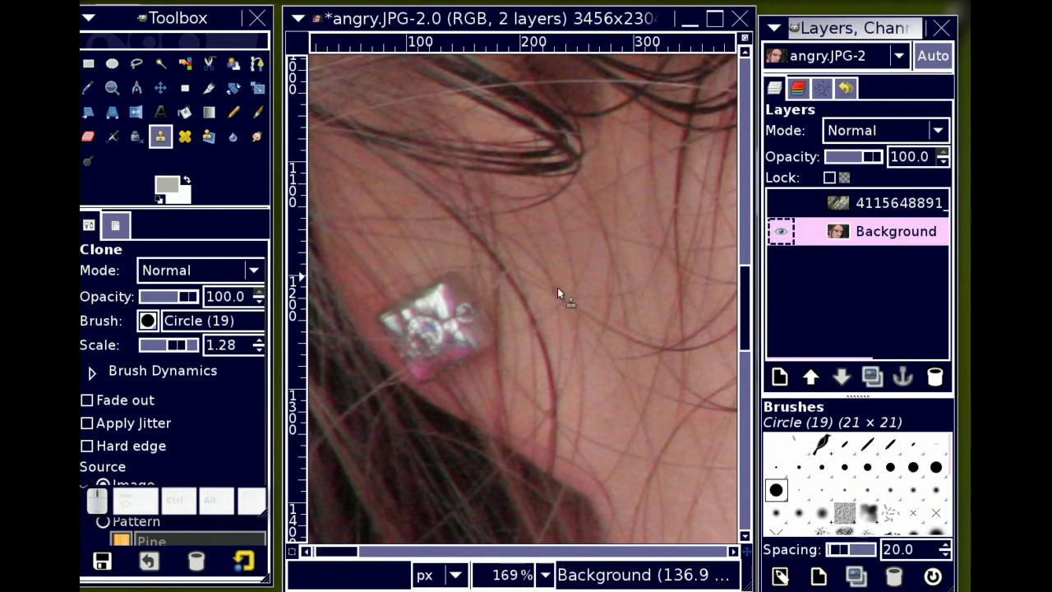
pyautogui.click(434, 279)
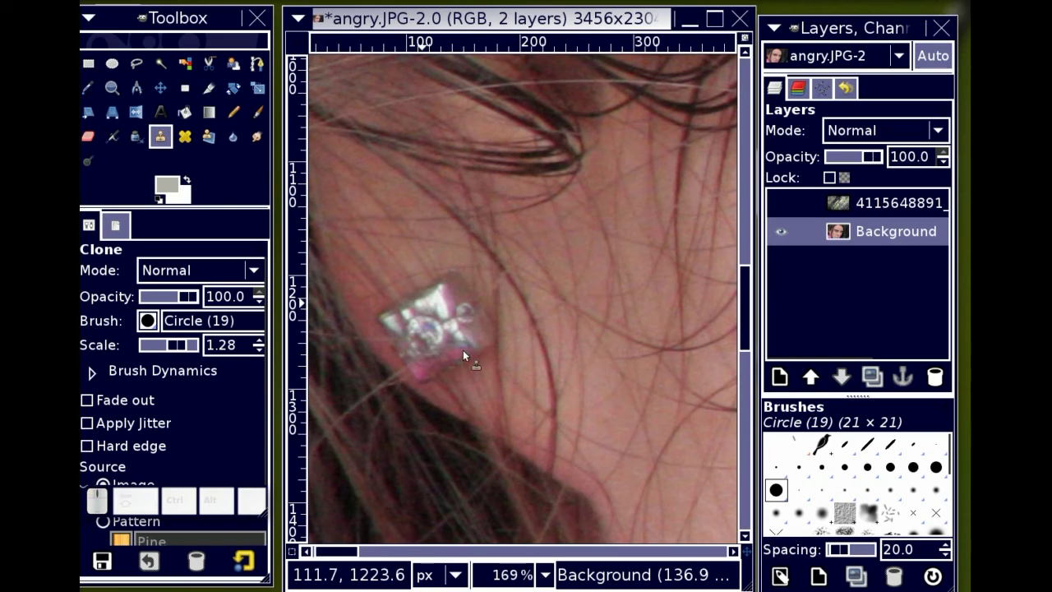
pyautogui.click(473, 351)
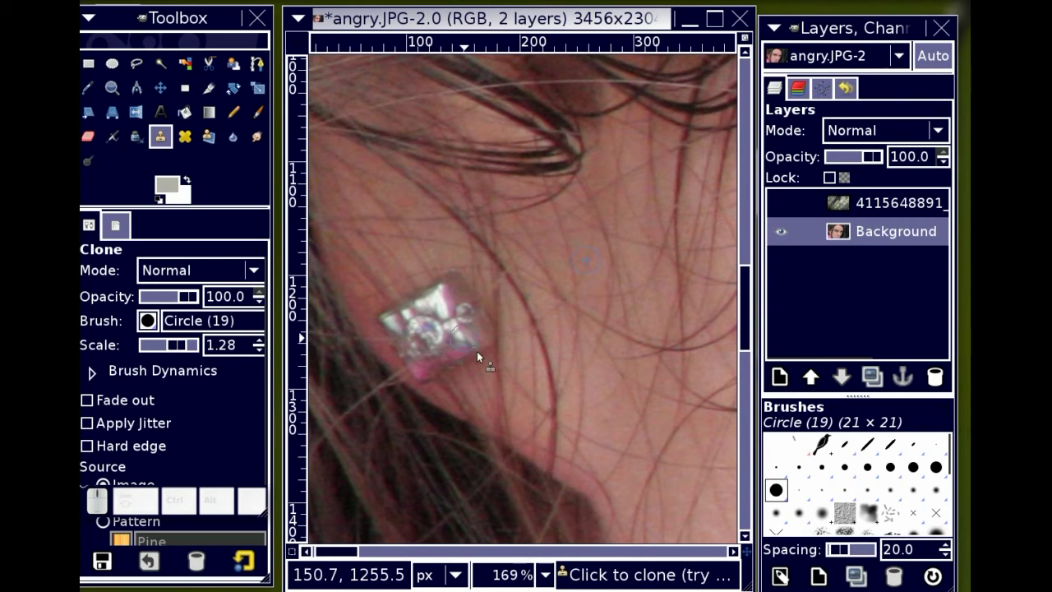
pyautogui.press('d')
pyautogui.press('m')
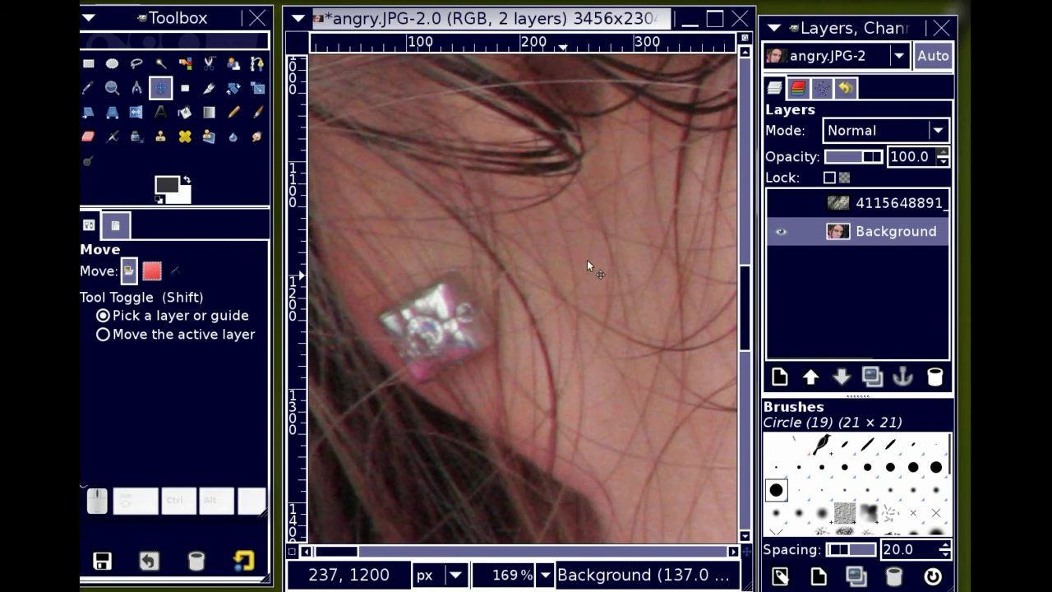
# Return to the Clone tool, enlarge its scale to 2.64, and sample skin near the hair.
pyautogui.click(162, 137)
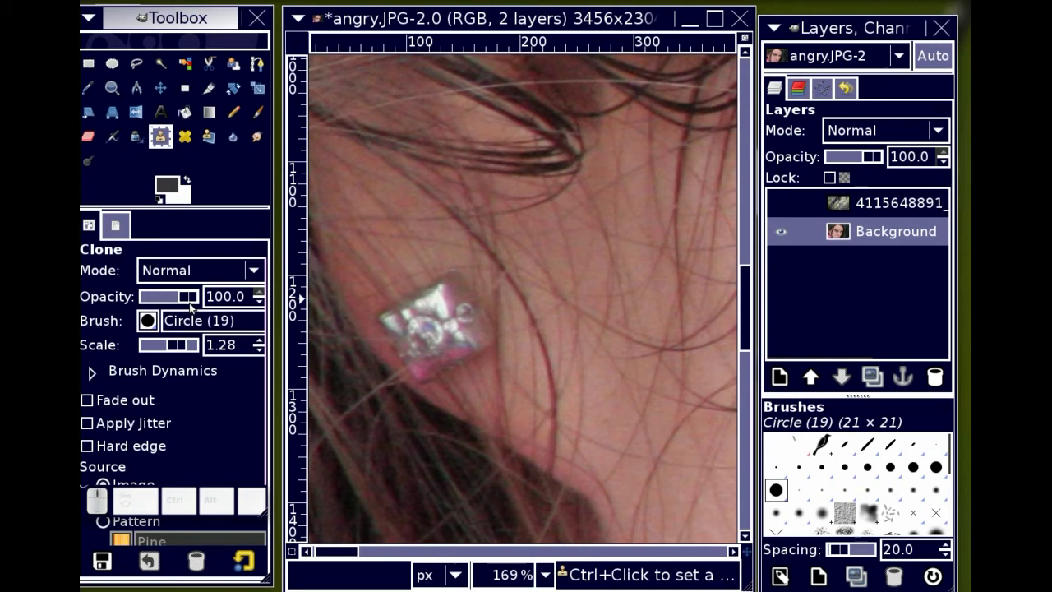
pyautogui.click(178, 346)
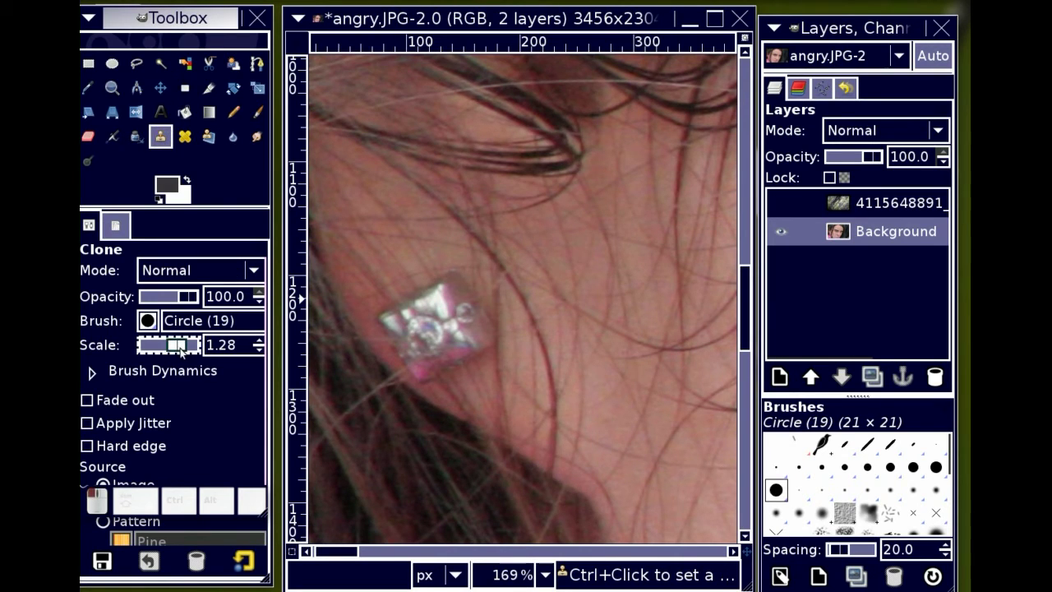
pyautogui.moveTo(181, 350); pyautogui.dragTo(176, 351)
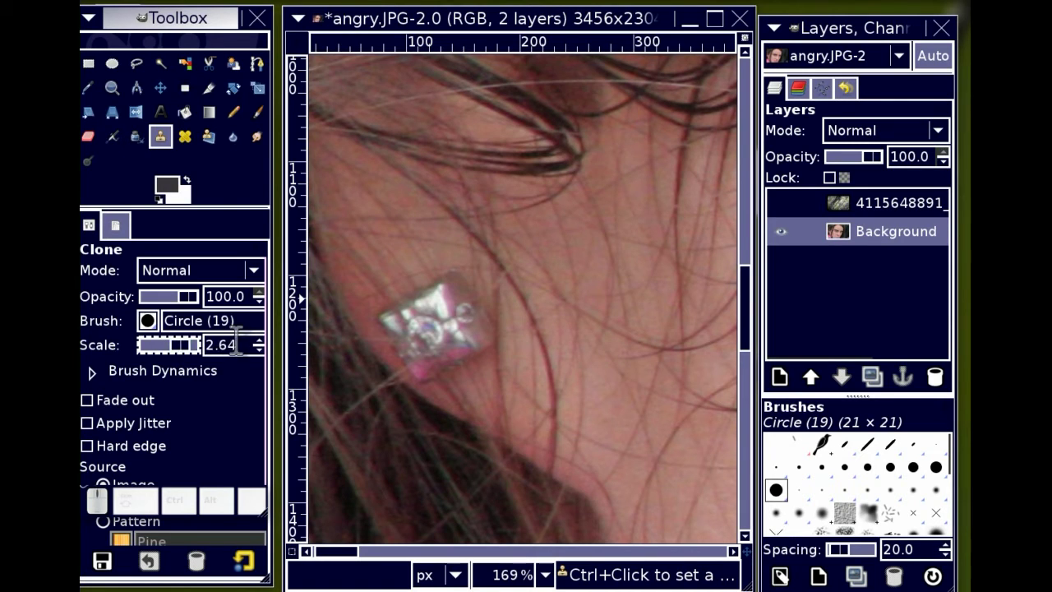
pyautogui.press('ctrl')
pyautogui.keyDown('ctrl'); pyautogui.click(603, 248); pyautogui.keyUp('ctrl')
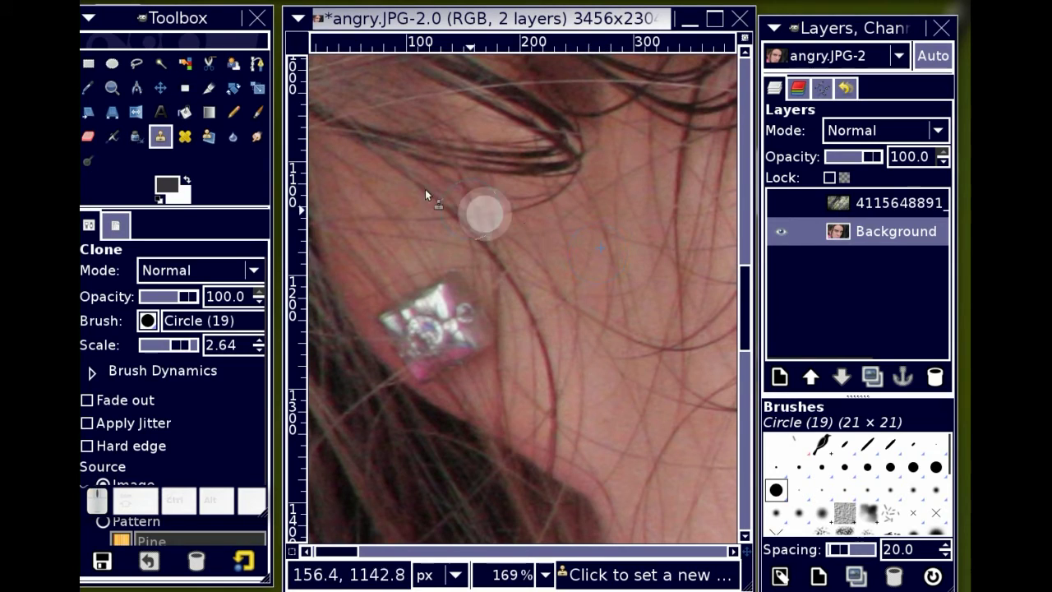
pyautogui.keyDown('ctrl'); pyautogui.click(375, 226); pyautogui.keyUp('ctrl')
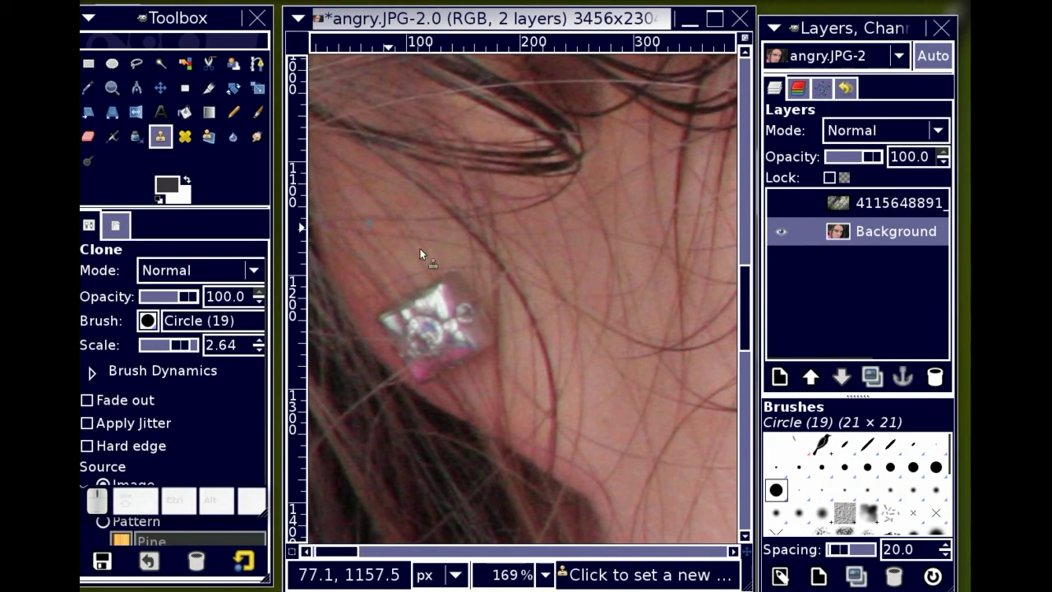
# Clone skin over the earring's centre and upper-right part, undoing misplaced strokes.
pyautogui.click(423, 319)
pyautogui.moveTo(423, 320)
pyautogui.mouseDown()
pyautogui.moveTo(432, 345)
pyautogui.moveTo(450, 312)
pyautogui.moveTo(457, 342)
pyautogui.moveTo(473, 321)
pyautogui.moveTo(489, 352)
pyautogui.moveTo(475, 376)
pyautogui.moveTo(427, 382)
pyautogui.moveTo(475, 305)
pyautogui.mouseUp()
pyautogui.moveTo(457, 375); pyautogui.dragTo(429, 382)
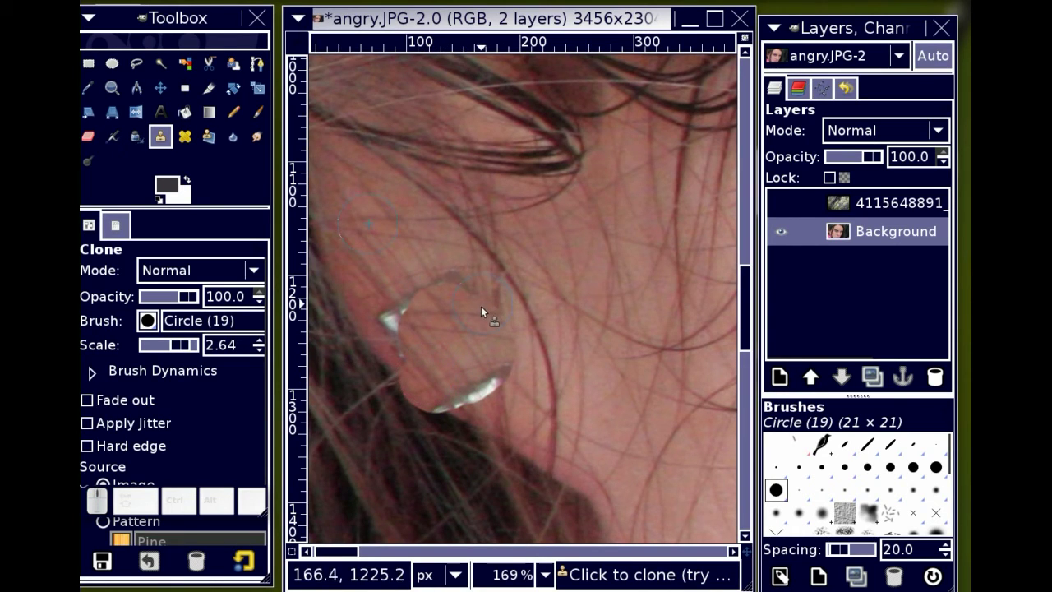
pyautogui.hotkey('ctrl', 'z')
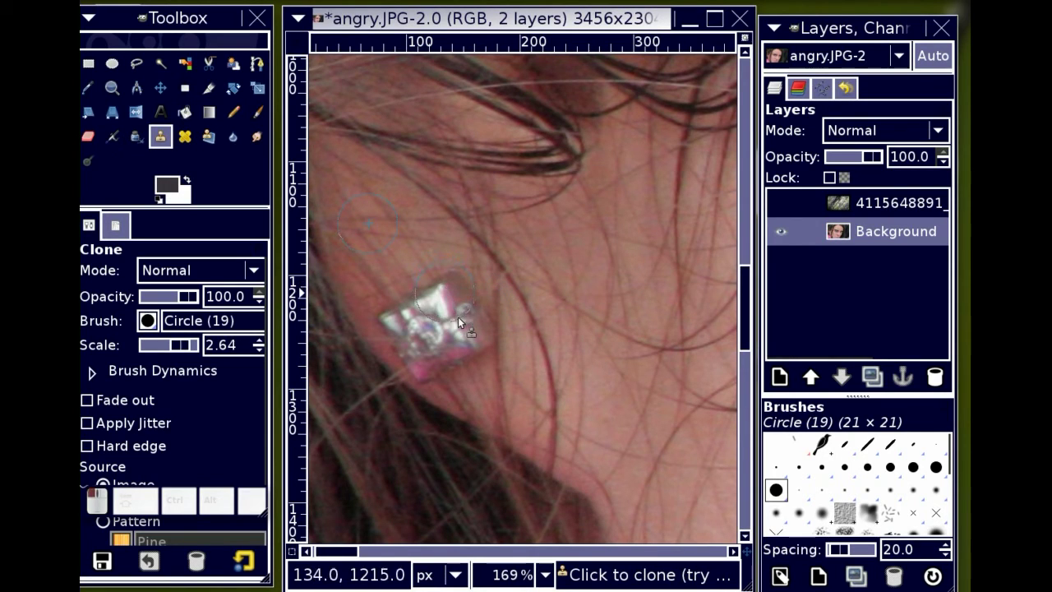
pyautogui.moveTo(458, 316); pyautogui.dragTo(523, 363)
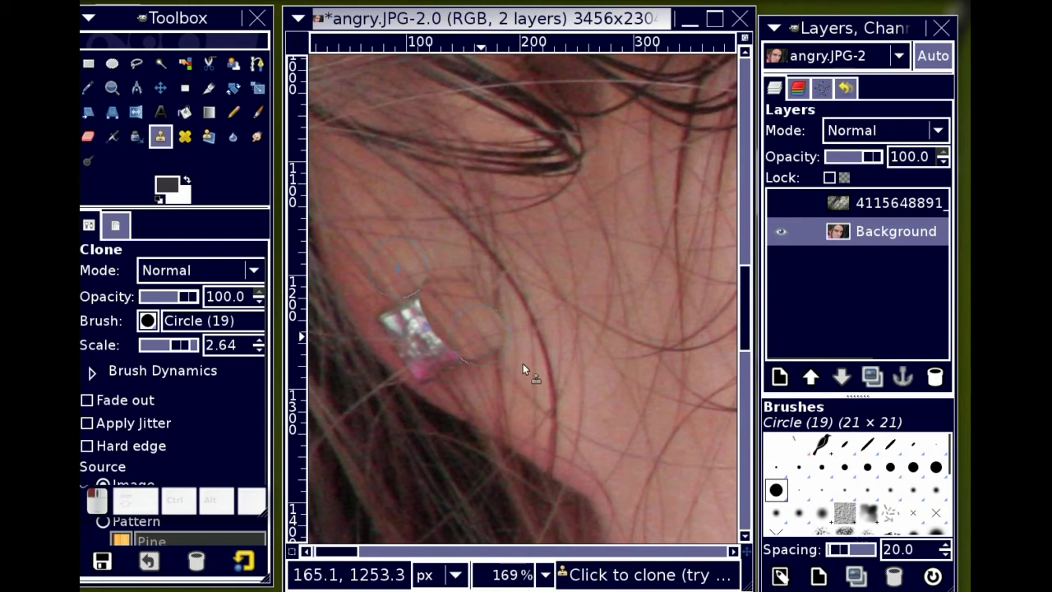
pyautogui.click(480, 362)
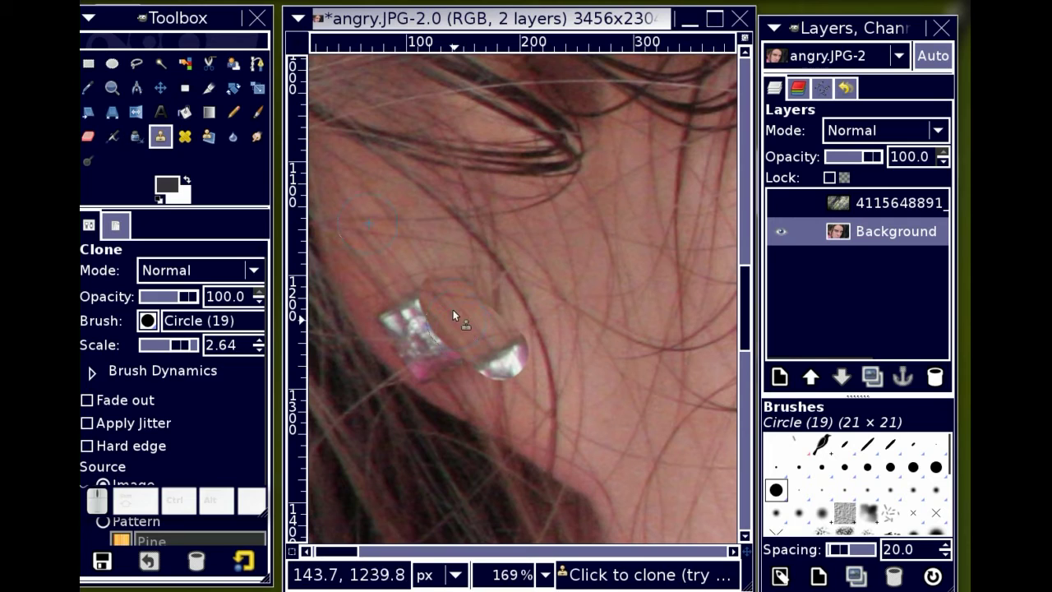
pyautogui.hotkey('ctrl', 'z')
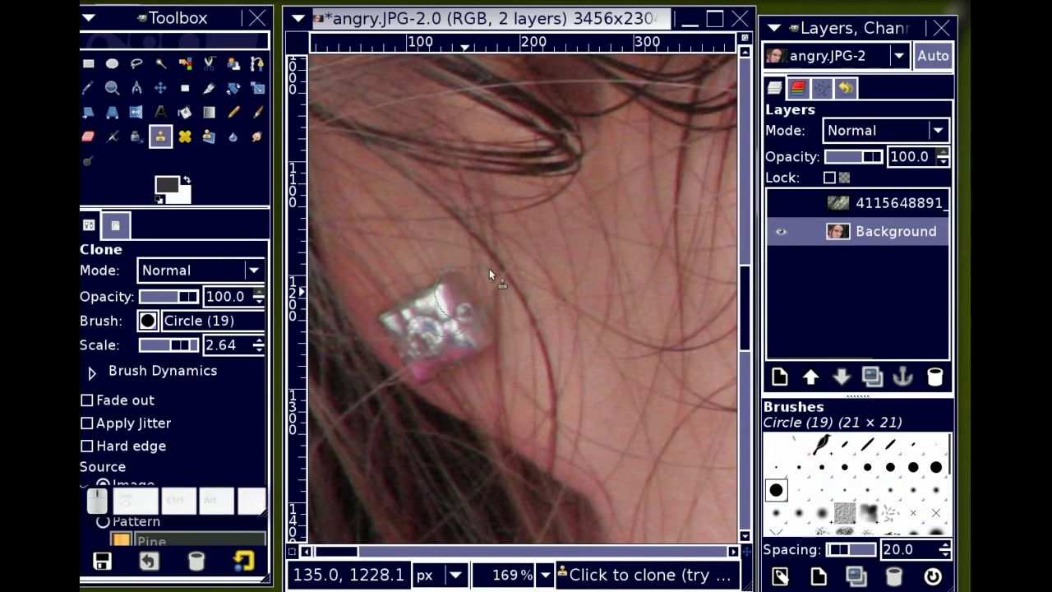
# Sample another nearby skin area and paint over the rest of the earring.
pyautogui.keyDown('ctrl'); pyautogui.click(578, 220); pyautogui.keyUp('ctrl')
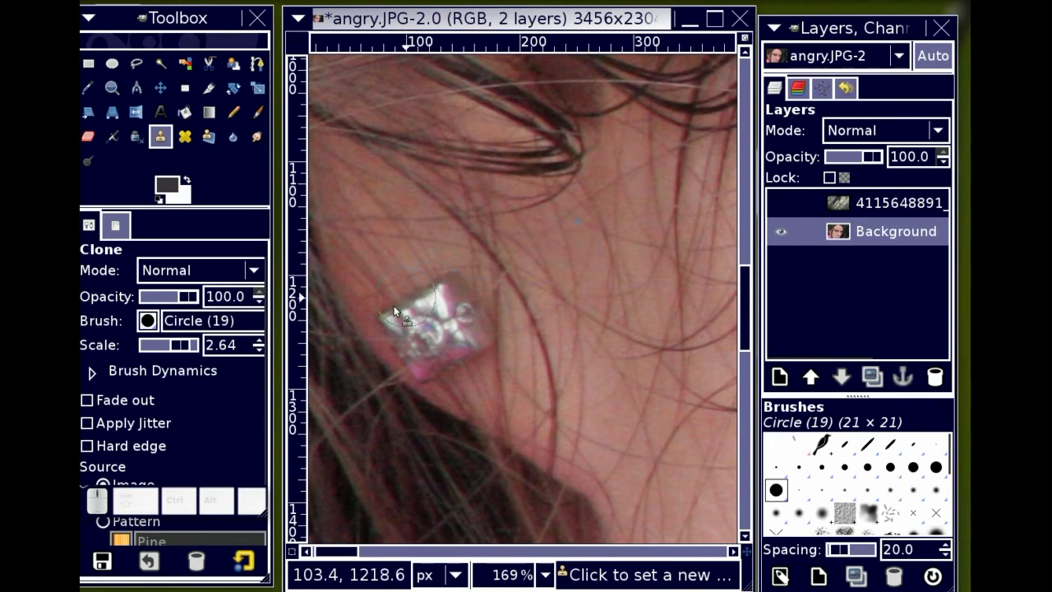
pyautogui.keyDown('ctrl'); pyautogui.click(355, 196); pyautogui.keyUp('ctrl')
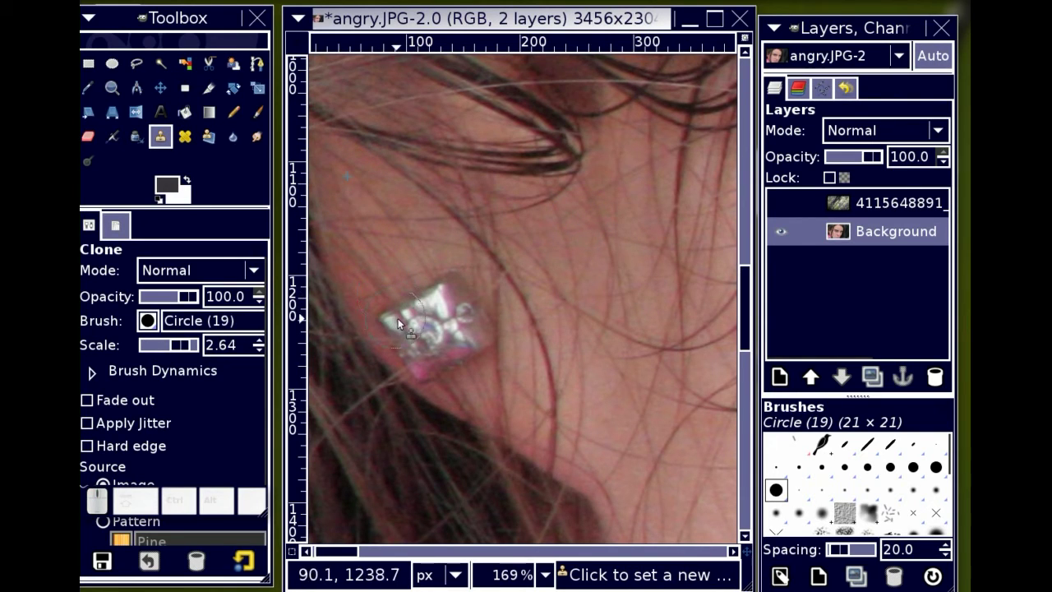
pyautogui.moveTo(398, 318)
pyautogui.mouseDown()
pyautogui.moveTo(430, 363)
pyautogui.moveTo(474, 381)
pyautogui.mouseUp()
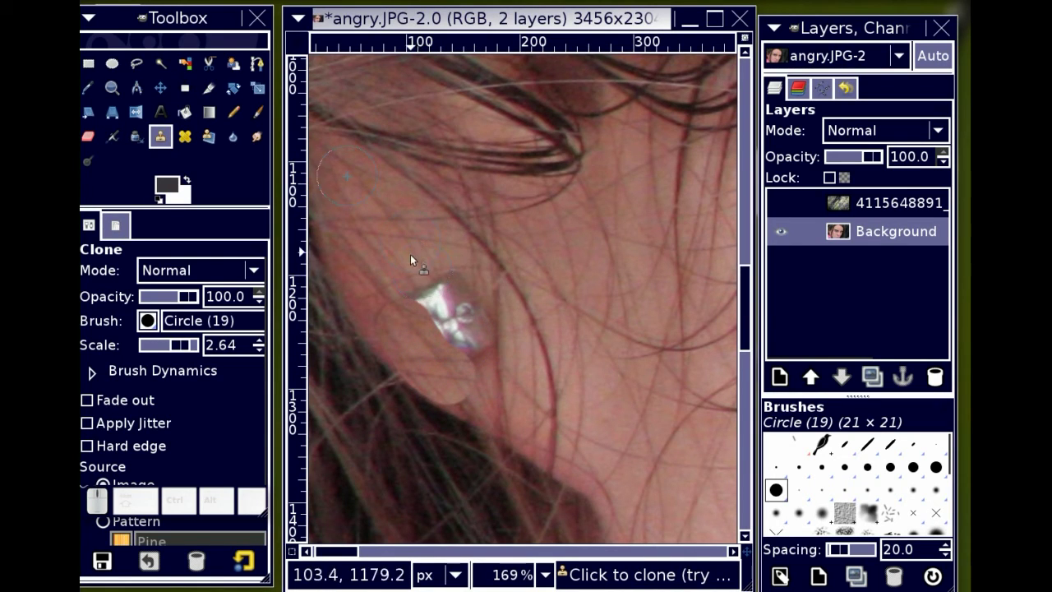
pyautogui.moveTo(411, 255)
pyautogui.mouseDown()
pyautogui.moveTo(483, 337)
pyautogui.moveTo(513, 401)
pyautogui.mouseUp()
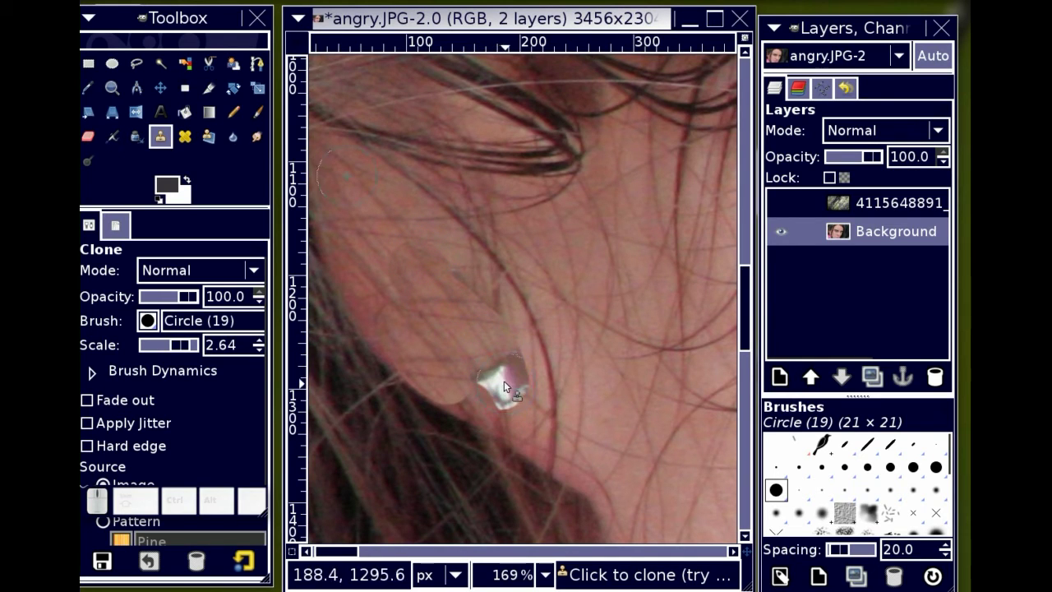
pyautogui.hotkey('ctrl', 'z')
pyautogui.hotkey('ctrl', 'z')
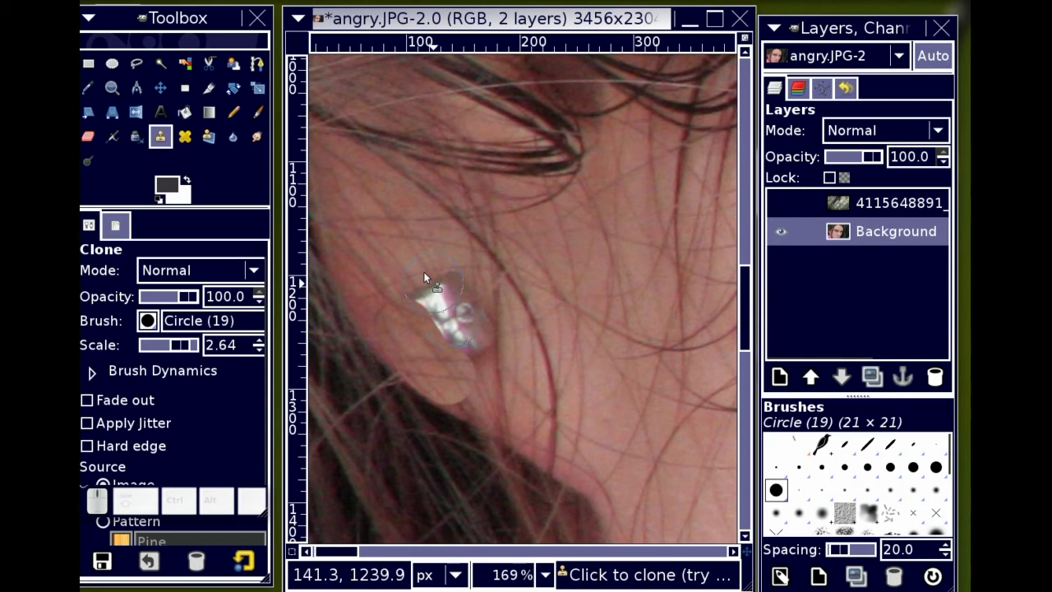
pyautogui.click(418, 285)
pyautogui.moveTo(419, 286)
pyautogui.mouseDown()
pyautogui.moveTo(422, 303)
pyautogui.moveTo(460, 304)
pyautogui.moveTo(475, 315)
pyautogui.moveTo(481, 354)
pyautogui.moveTo(450, 343)
pyautogui.mouseUp()
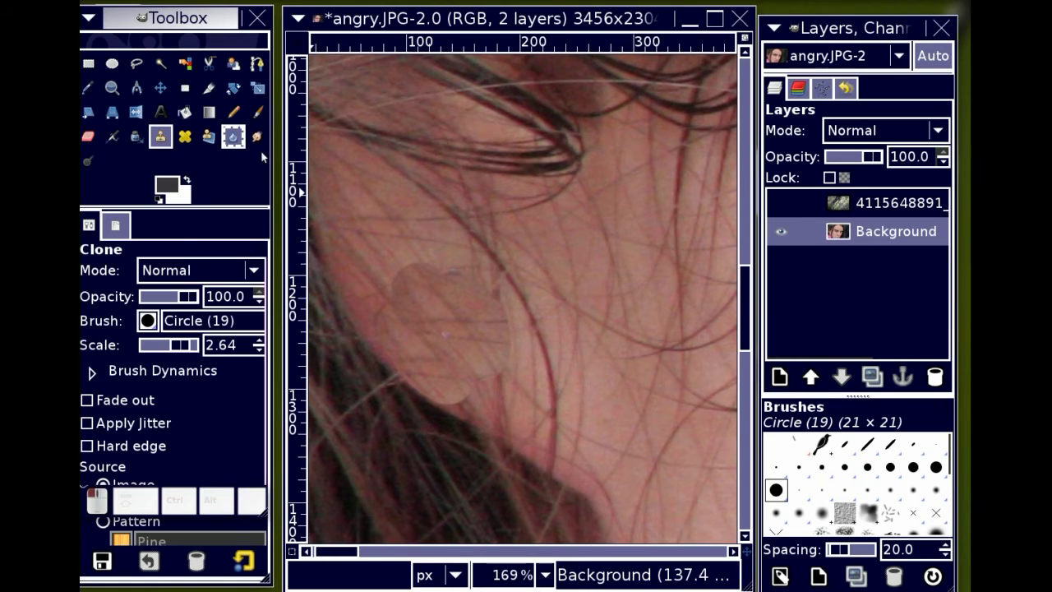
# Blur the cloned patch's lower edge, ear area and small grey mark at rate 50.
pyautogui.click(234, 138)
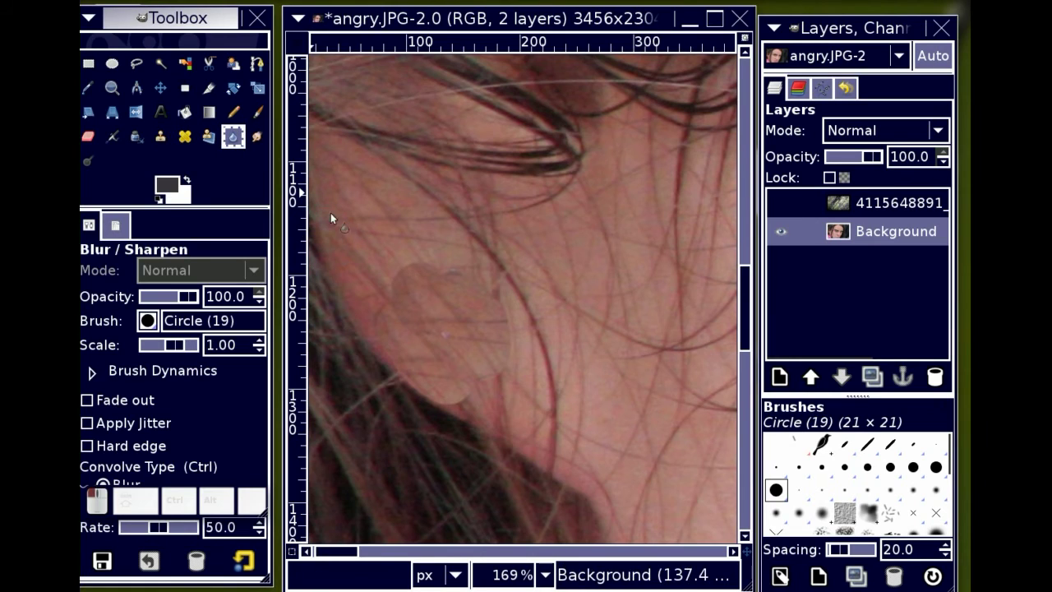
pyautogui.click(405, 265)
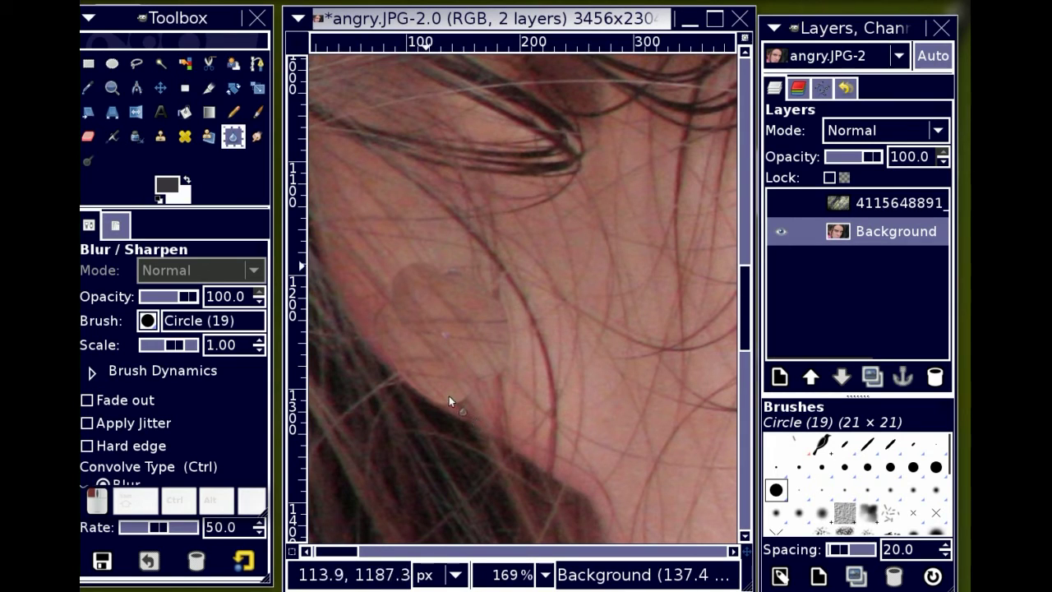
pyautogui.moveTo(449, 395); pyautogui.dragTo(477, 403)
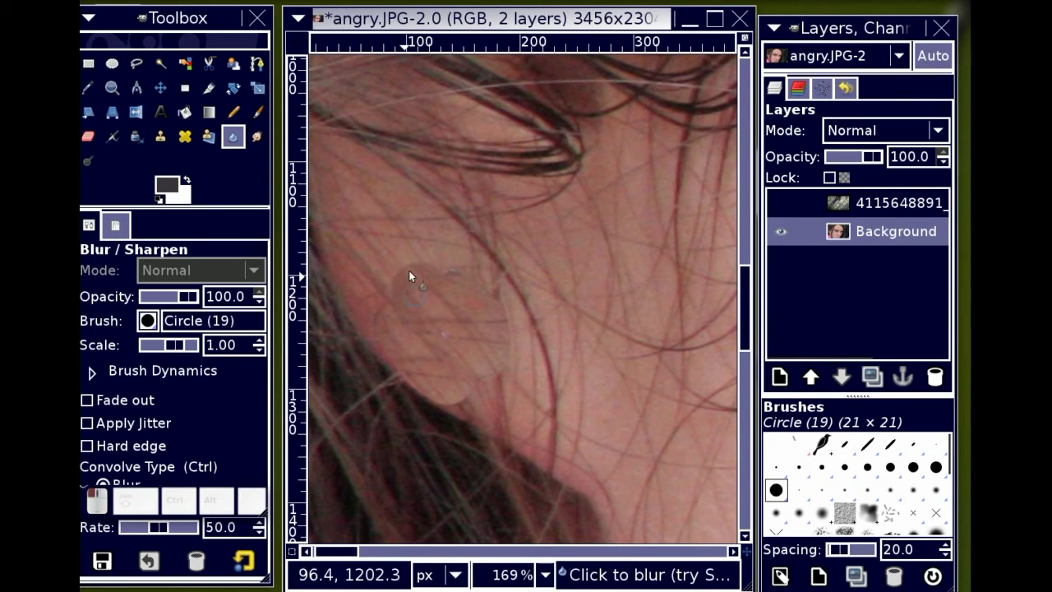
pyautogui.moveTo(408, 275)
pyautogui.mouseDown()
pyautogui.moveTo(444, 273)
pyautogui.moveTo(404, 272)
pyautogui.moveTo(417, 277)
pyautogui.moveTo(401, 260)
pyautogui.moveTo(407, 274)
pyautogui.moveTo(392, 279)
pyautogui.moveTo(402, 321)
pyautogui.mouseUp()
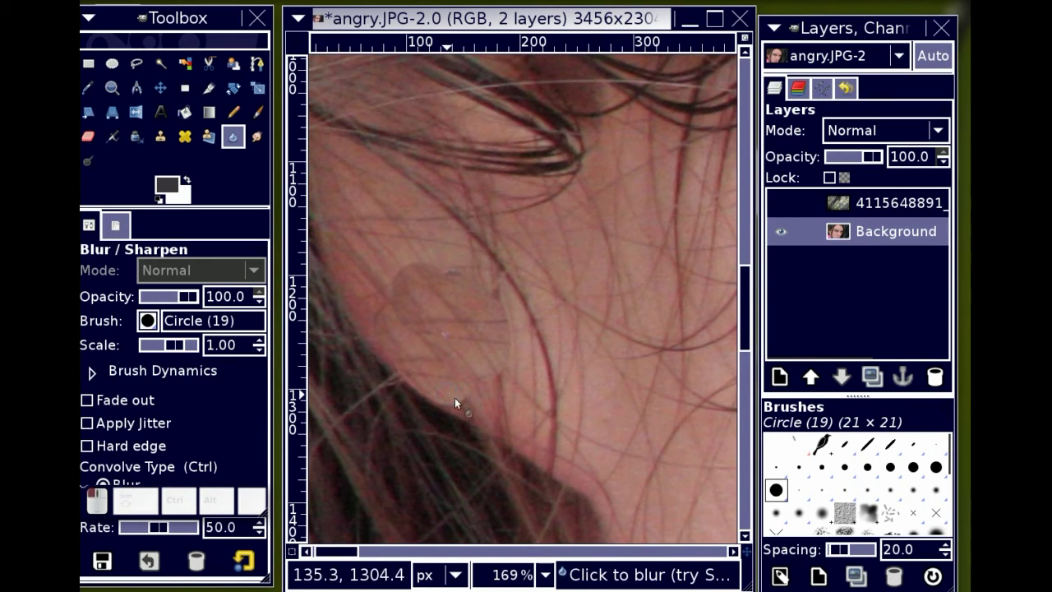
pyautogui.moveTo(482, 403); pyautogui.dragTo(473, 399)
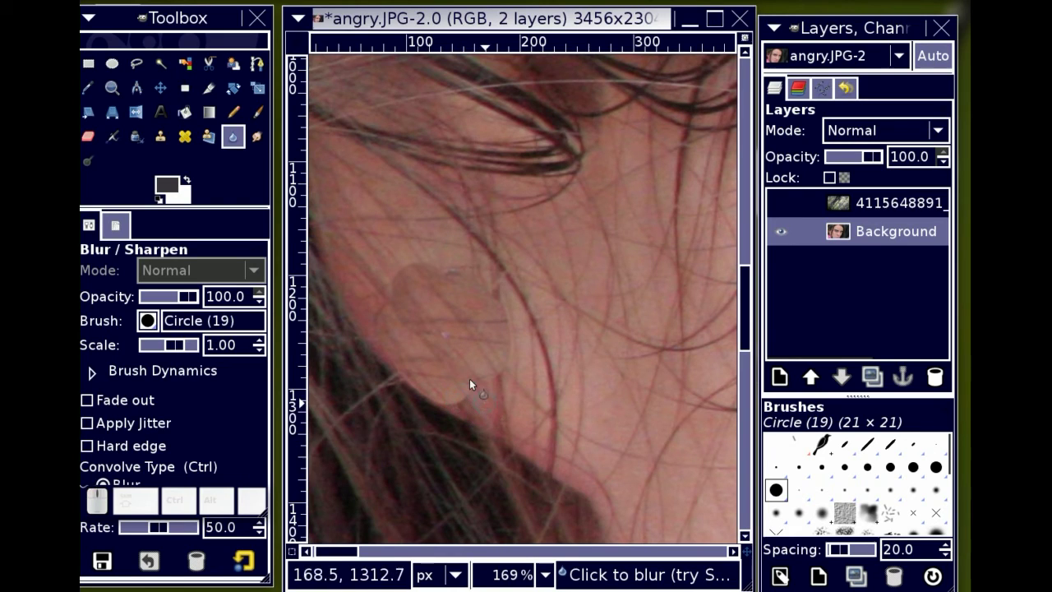
# Smudge the edges of the former earring patch into the surrounding earlobe skin.
pyautogui.click(257, 139)
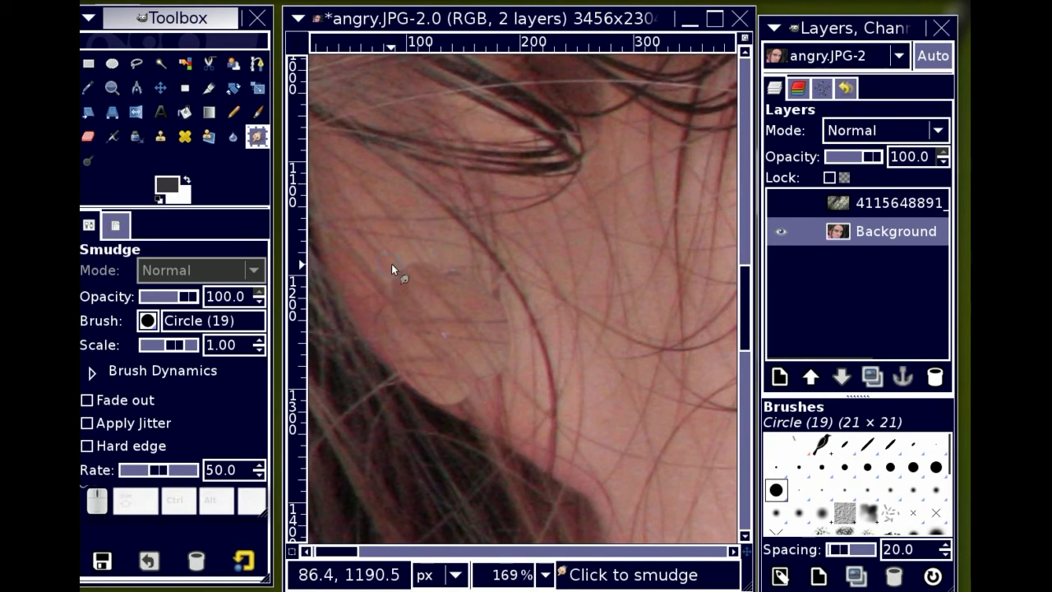
pyautogui.moveTo(393, 268)
pyautogui.mouseDown()
pyautogui.moveTo(424, 302)
pyautogui.moveTo(412, 265)
pyautogui.mouseUp()
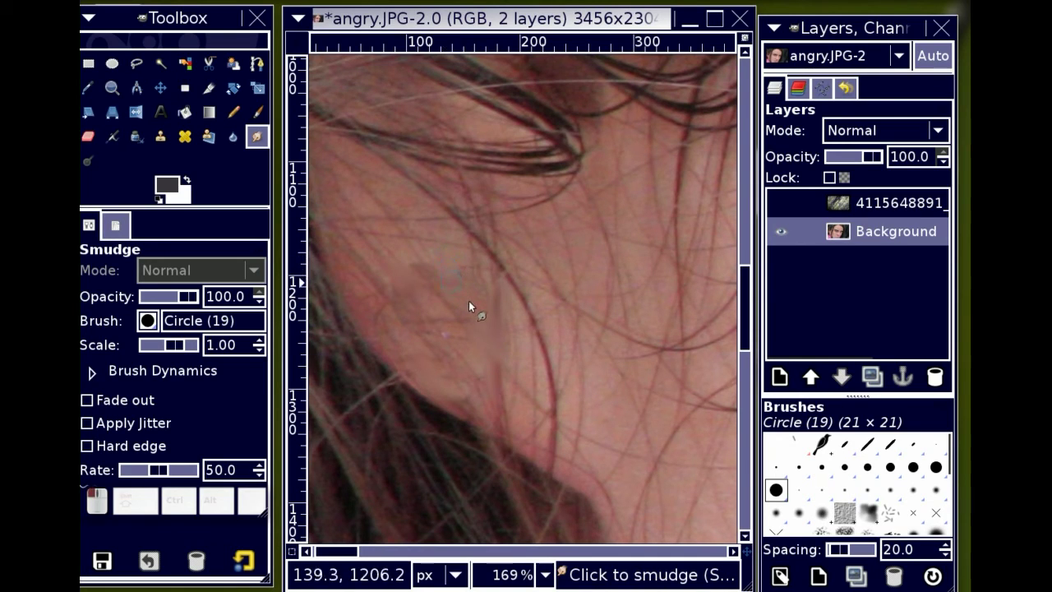
pyautogui.moveTo(482, 325); pyautogui.dragTo(474, 316)
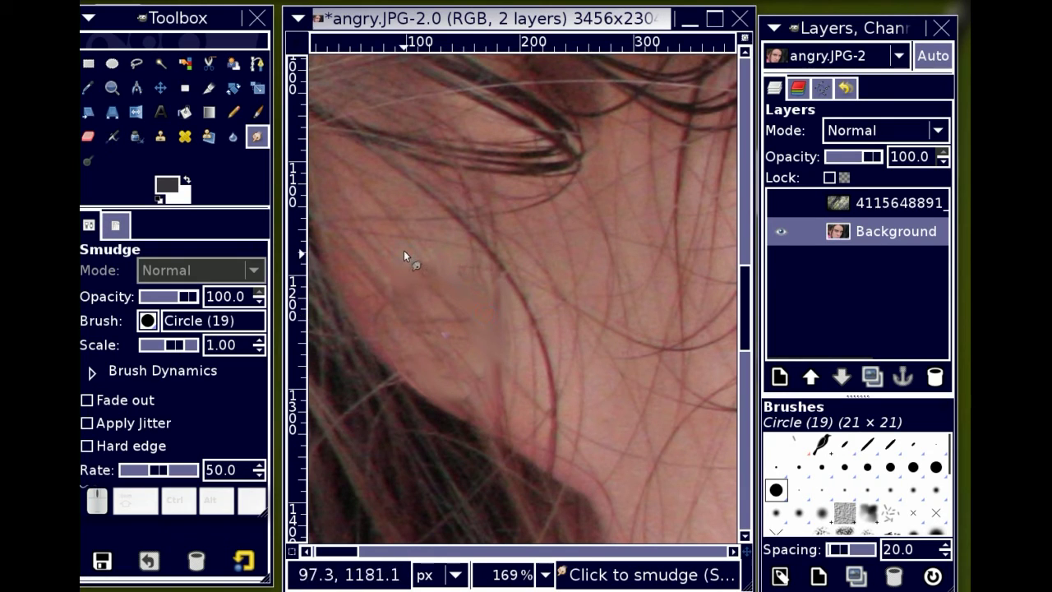
pyautogui.moveTo(404, 250); pyautogui.dragTo(455, 309)
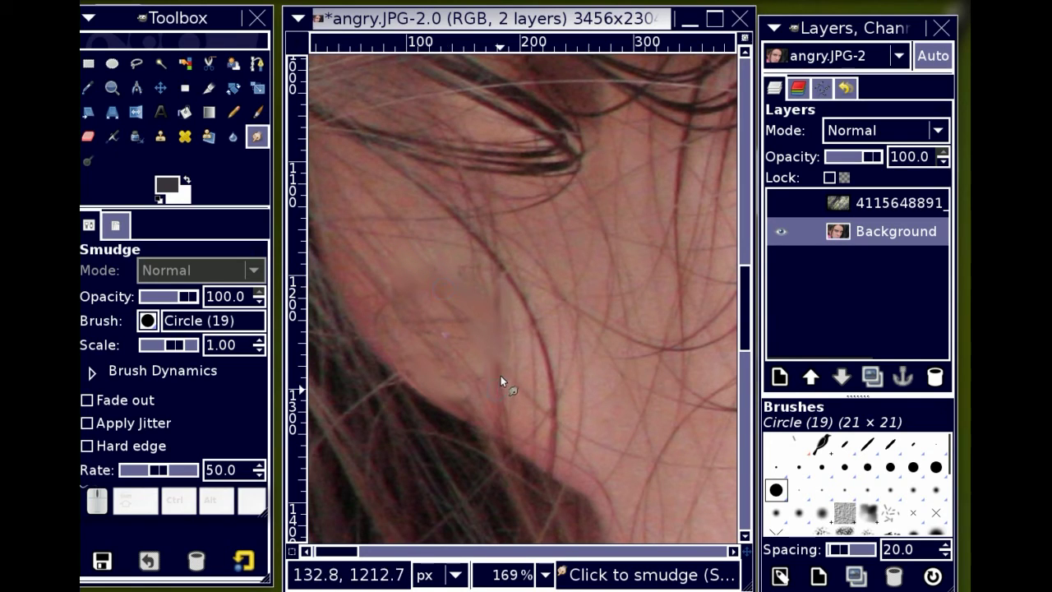
# Step the zoom level through 100%, 50% and 33.3%.
pyautogui.click(546, 578)
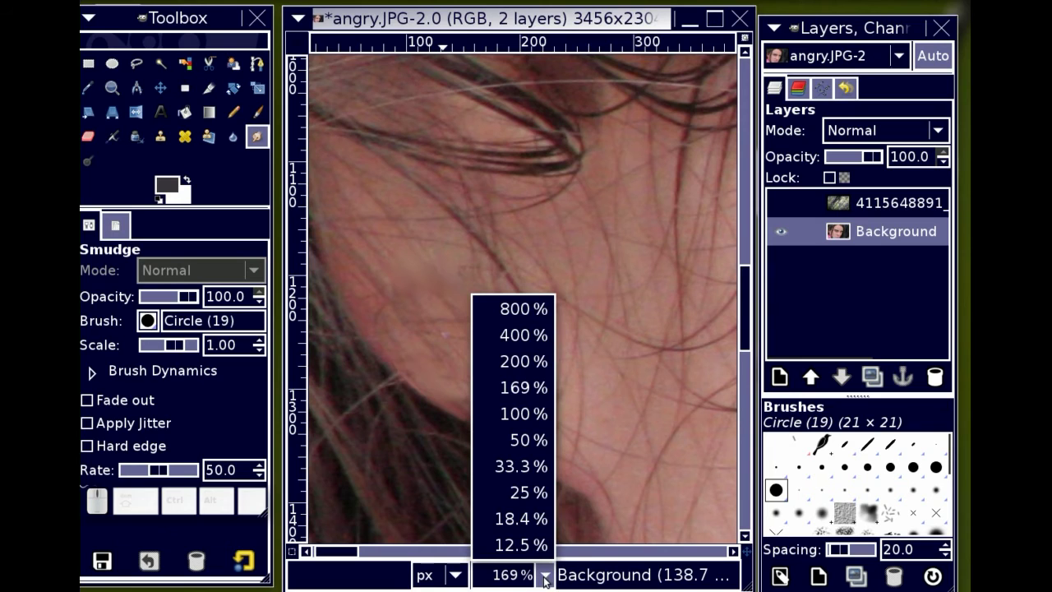
pyautogui.click(536, 421)
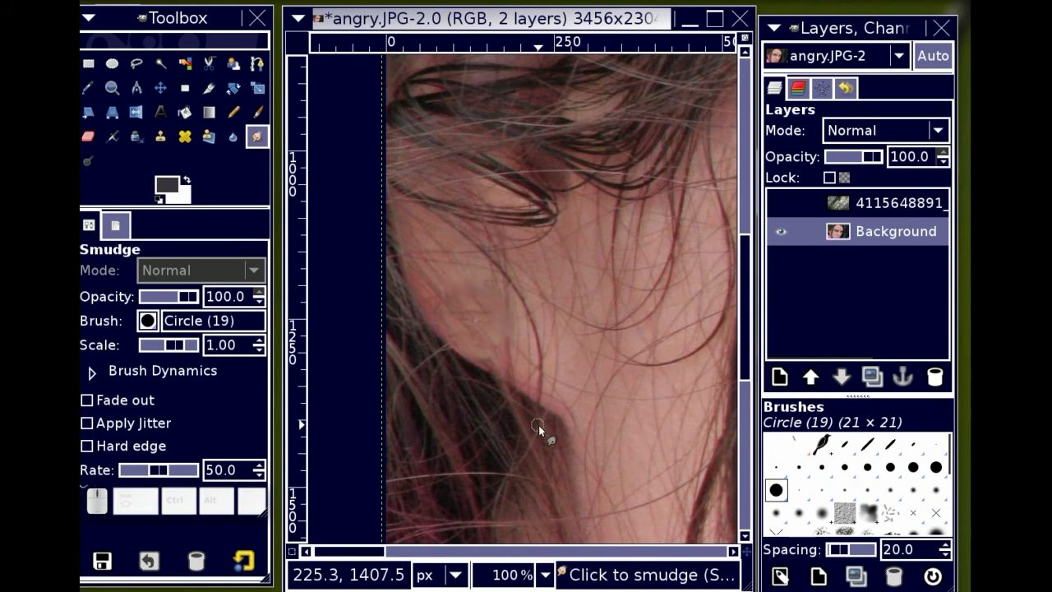
pyautogui.click(546, 576)
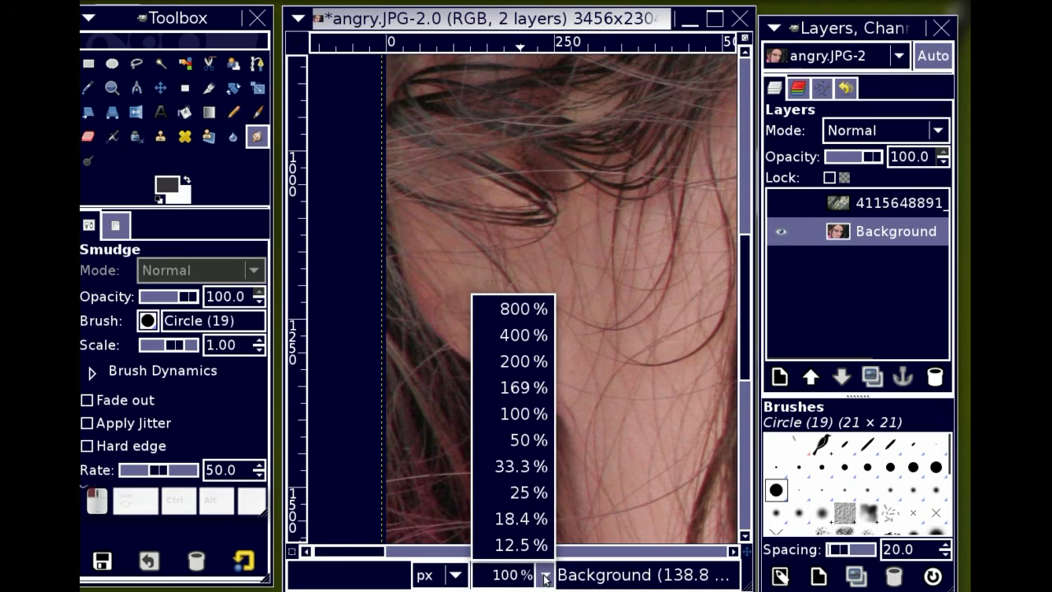
pyautogui.click(538, 442)
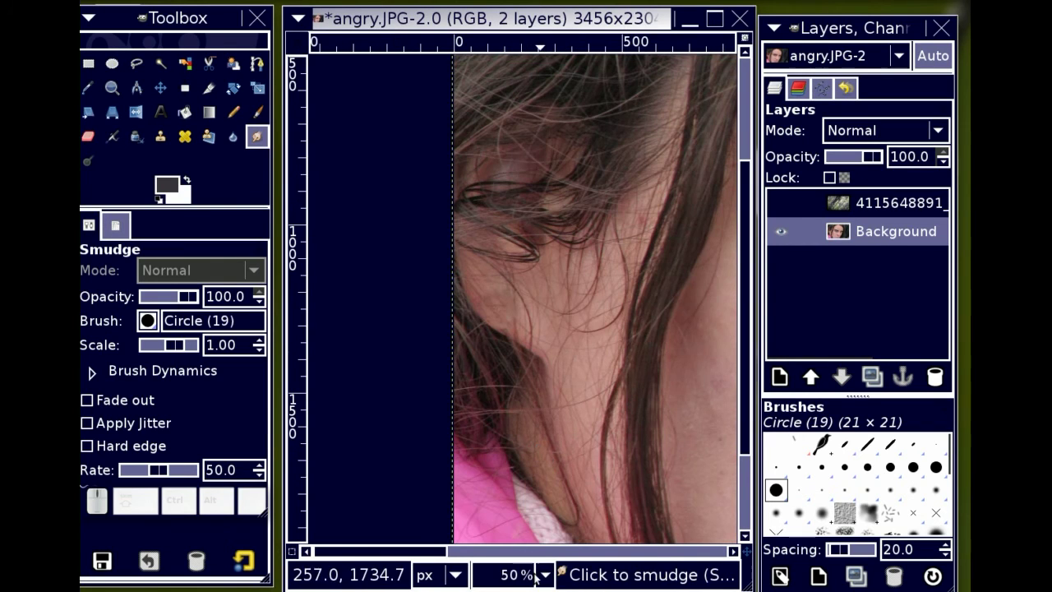
pyautogui.click(545, 576)
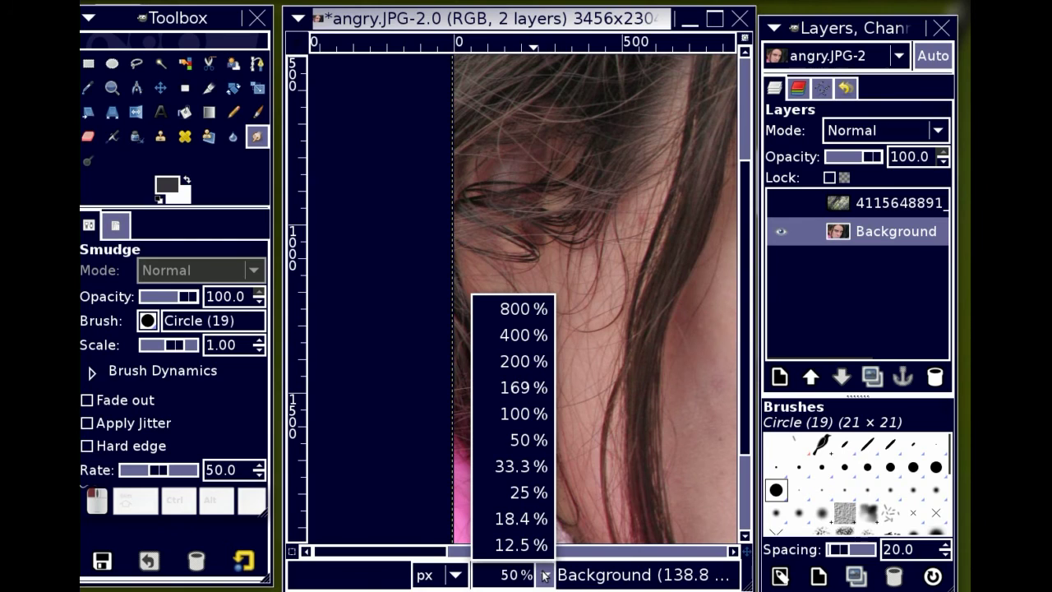
pyautogui.click(542, 472)
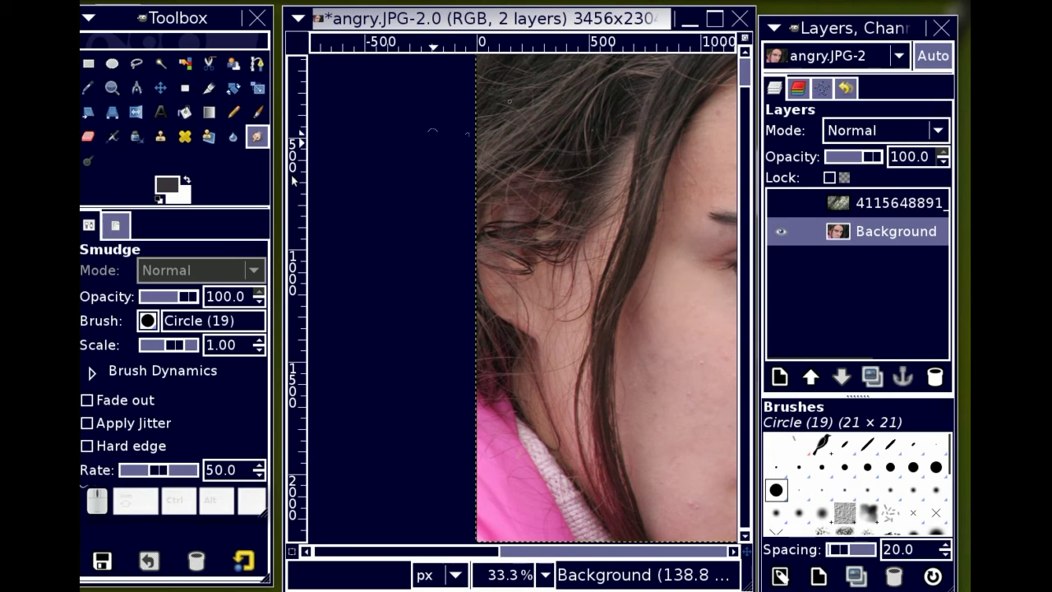
# Apply View > Zoom > Fit Image in Window so the whole portrait shows.
pyautogui.press('c')
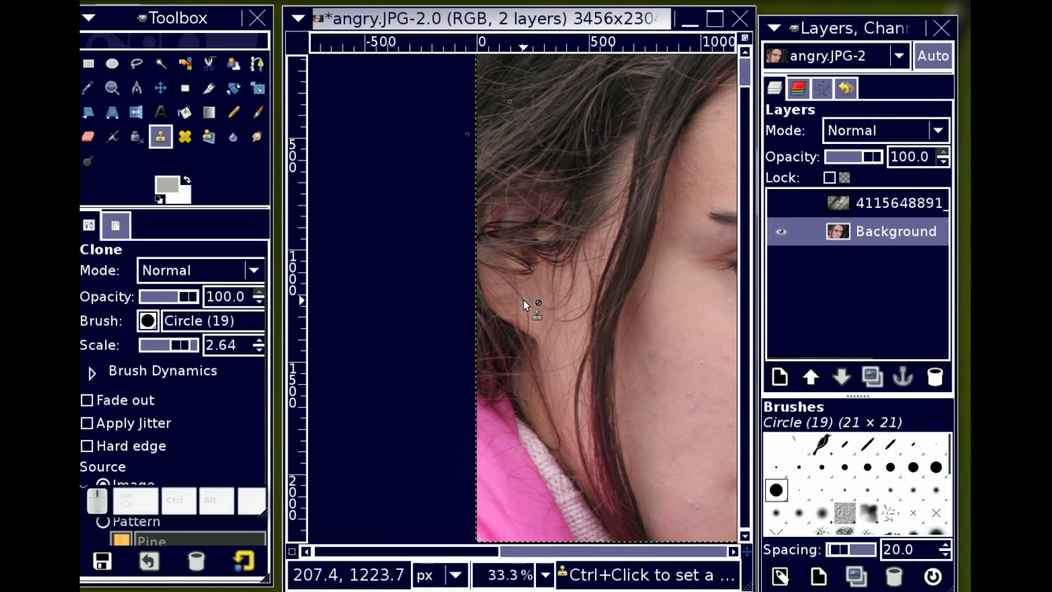
pyautogui.click(87, 67)
pyautogui.click(548, 231)
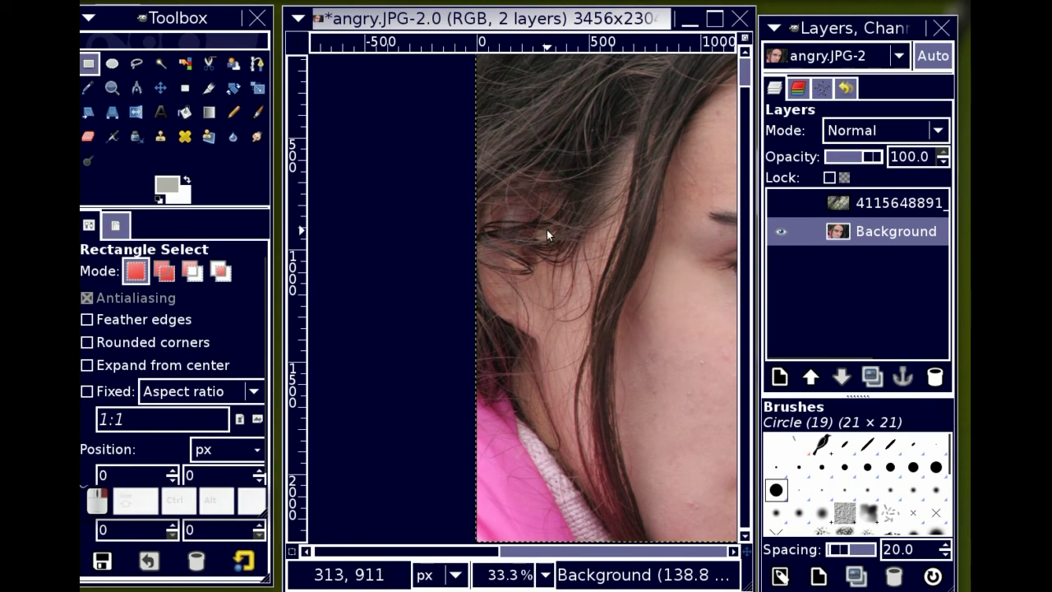
pyautogui.rightClick(547, 230)
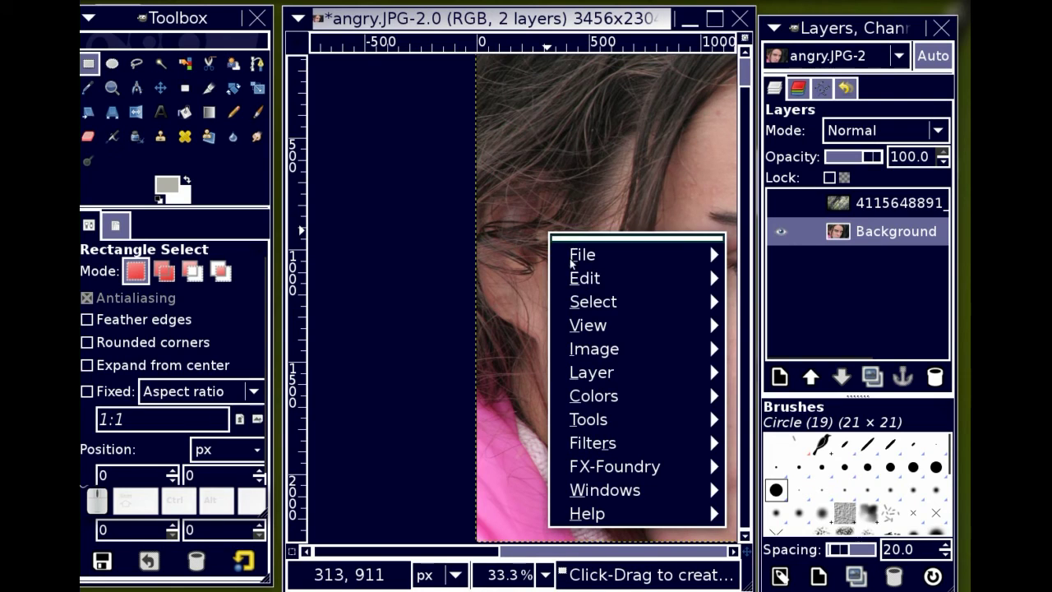
pyautogui.moveTo(587, 329)
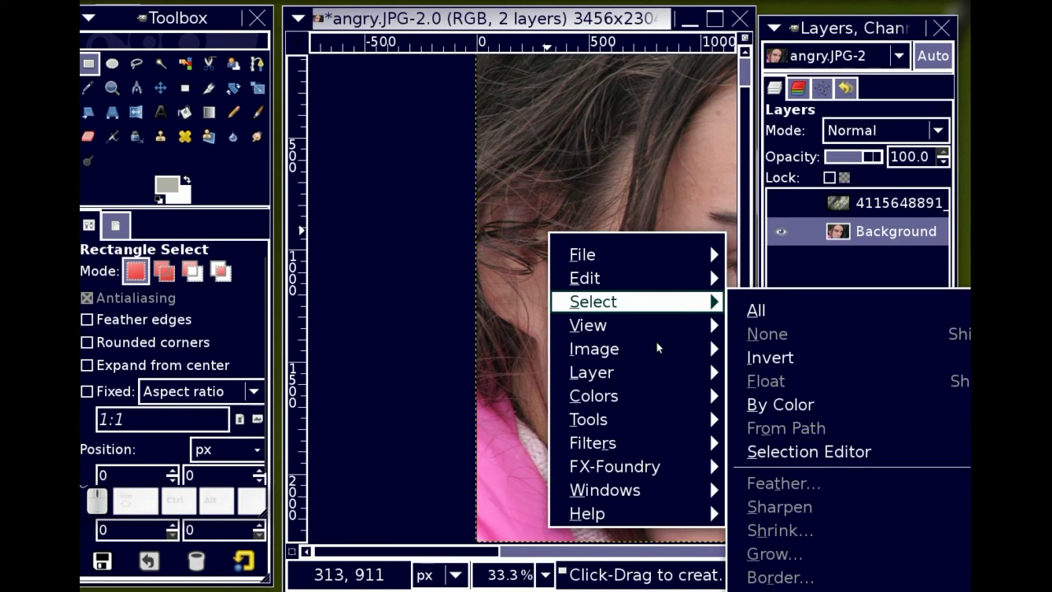
pyautogui.moveTo(672, 320)
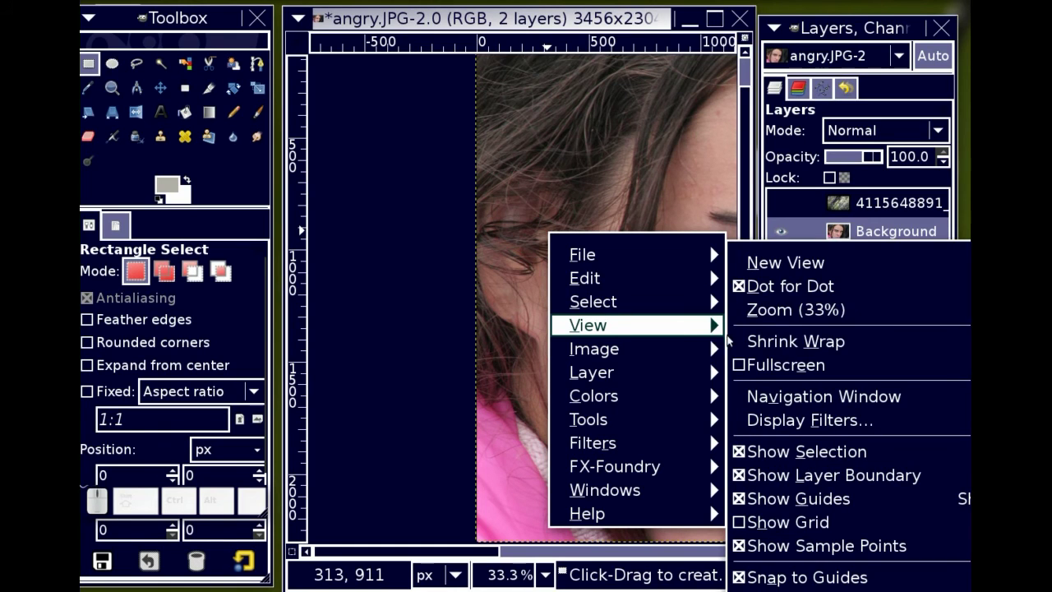
pyautogui.moveTo(769, 310)
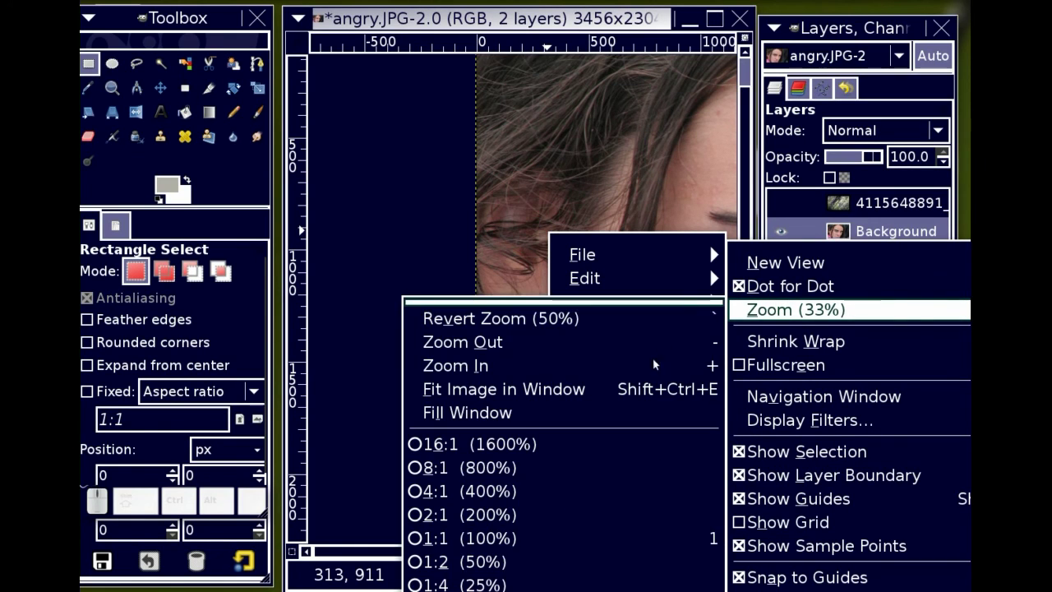
pyautogui.click(644, 388)
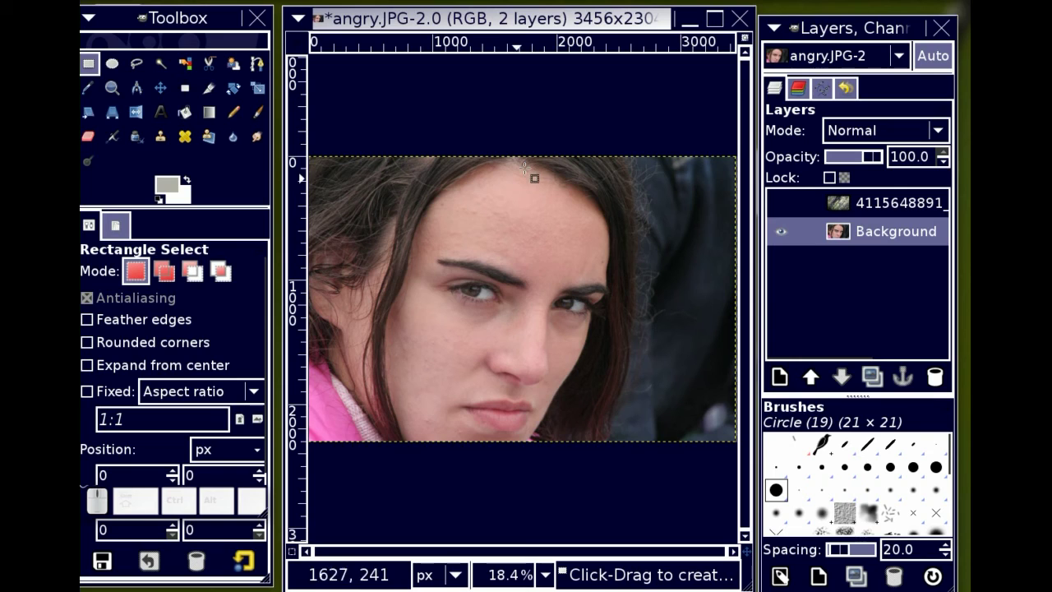
# Open Colors > Colorize on the portrait and lower the hue to 60.
pyautogui.rightClick(506, 184)
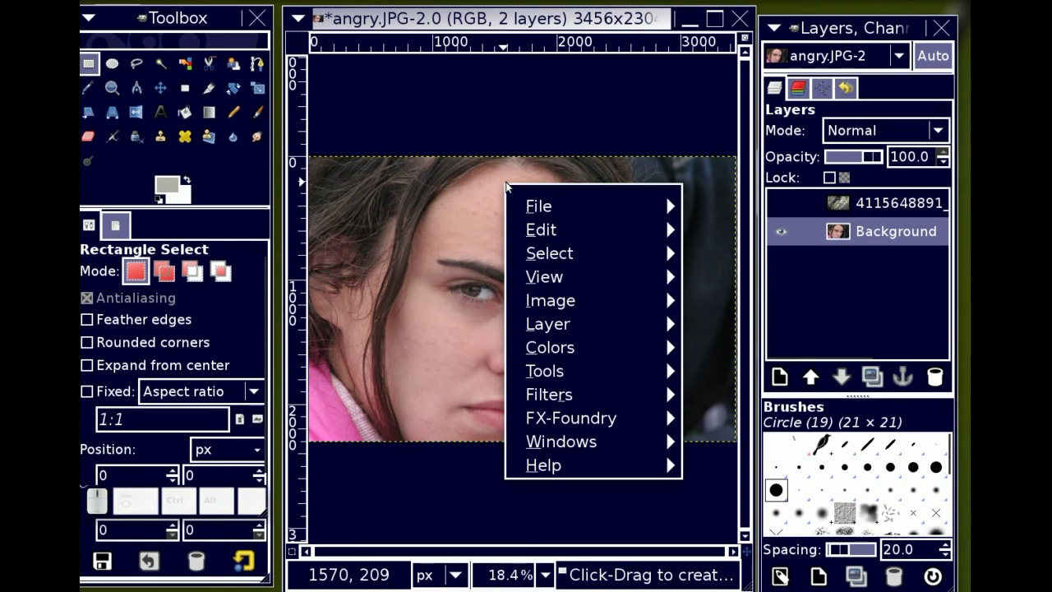
pyautogui.moveTo(563, 280)
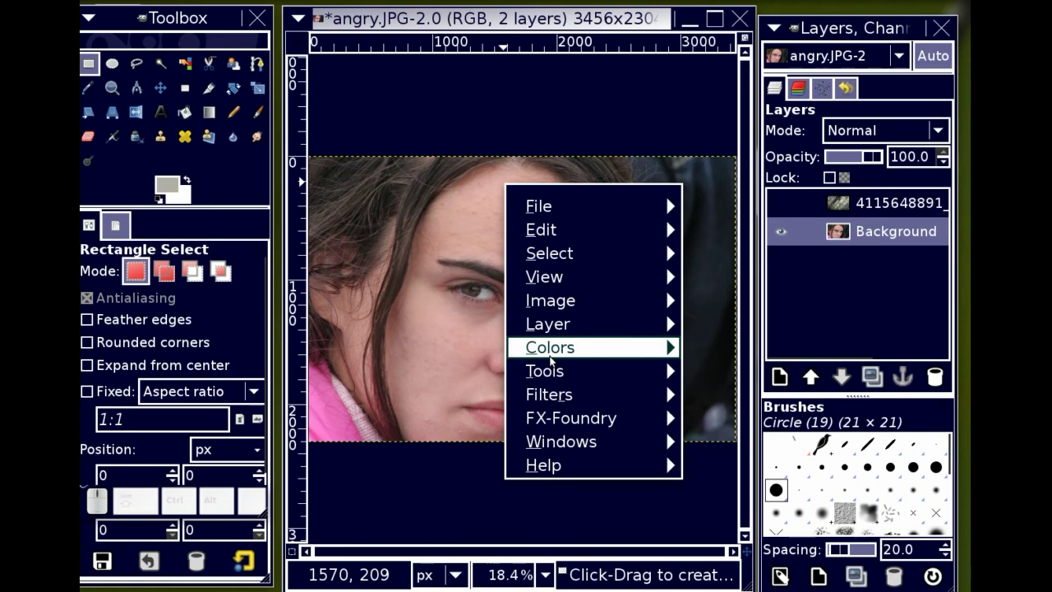
pyautogui.moveTo(552, 359)
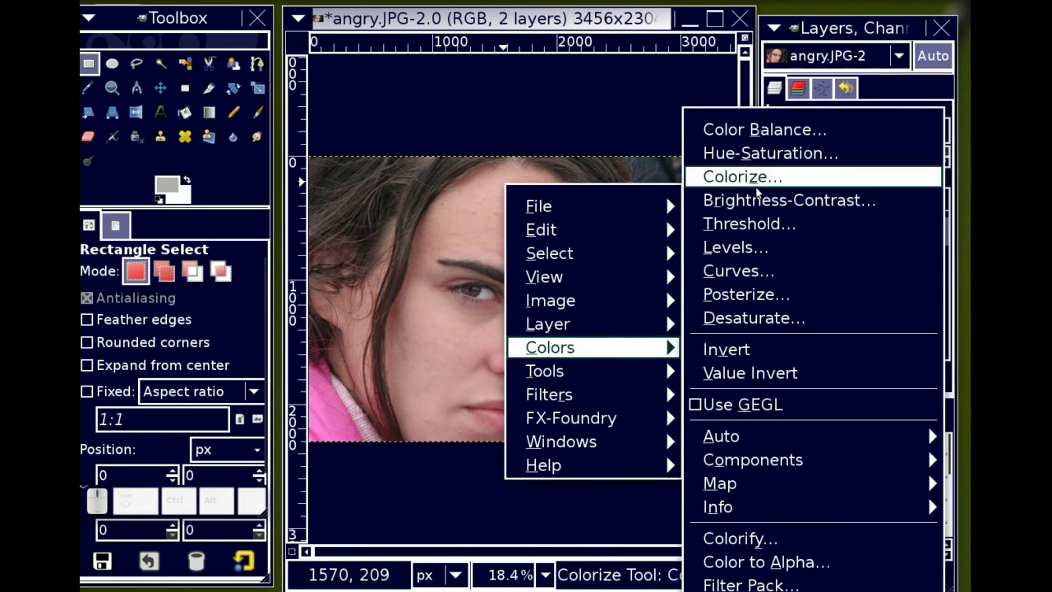
pyautogui.click(757, 185)
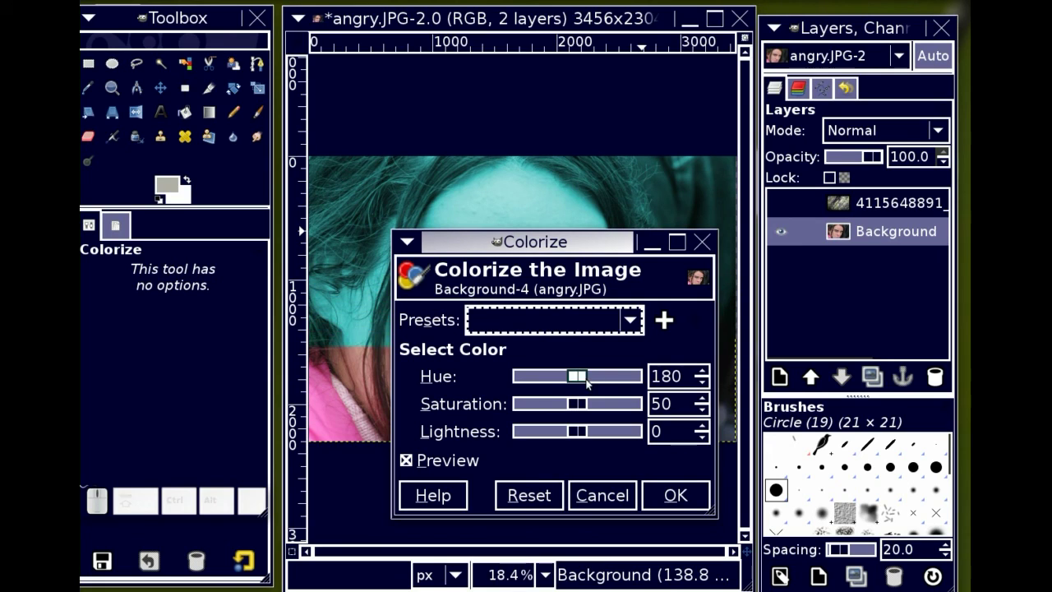
pyautogui.click(544, 374)
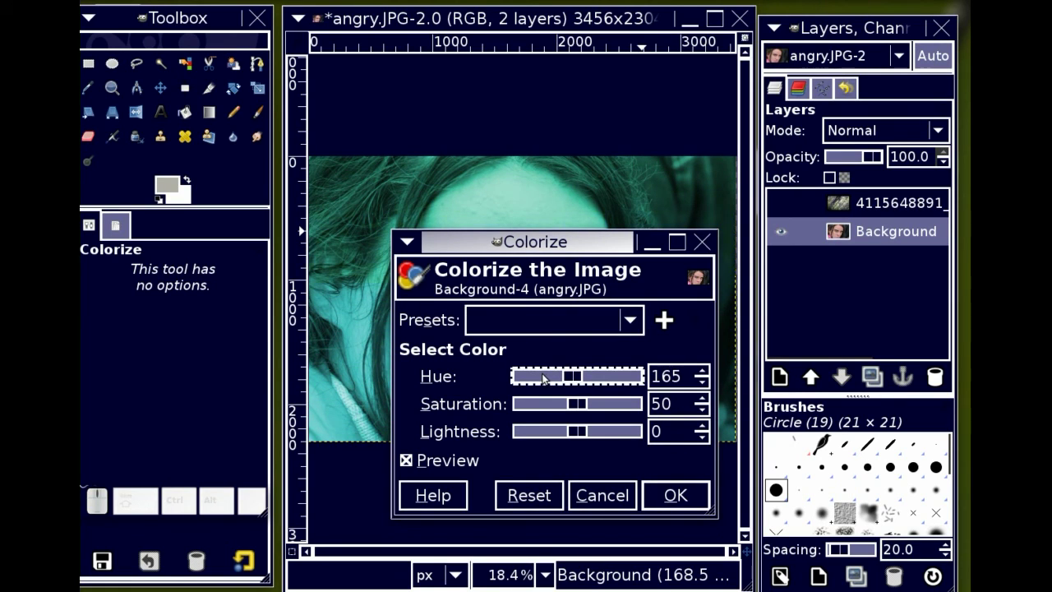
pyautogui.click(543, 378)
pyautogui.click(539, 378)
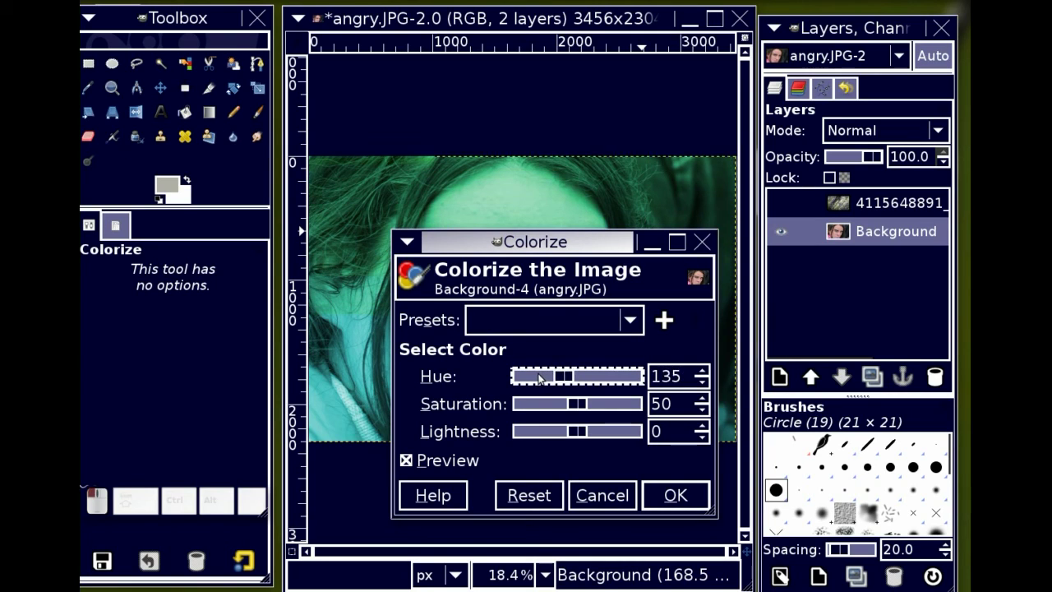
pyautogui.click(535, 378)
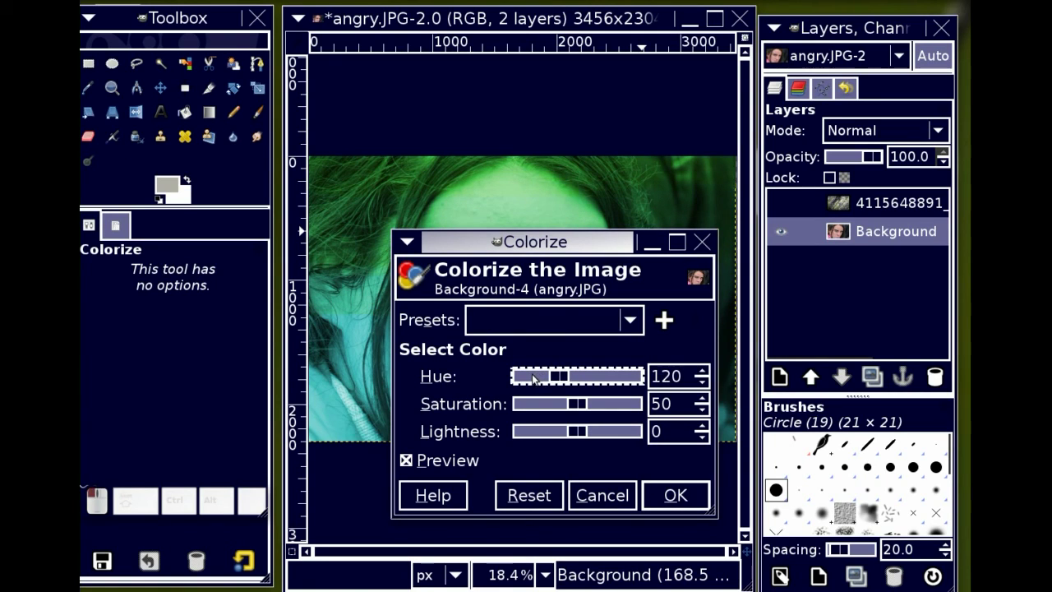
pyautogui.click(530, 379)
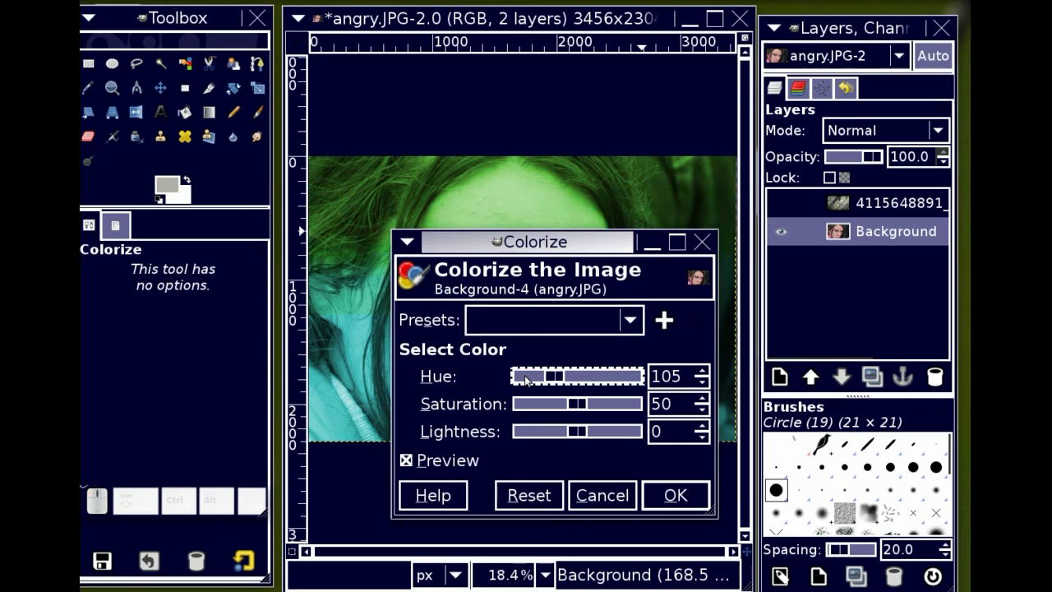
pyautogui.click(525, 379)
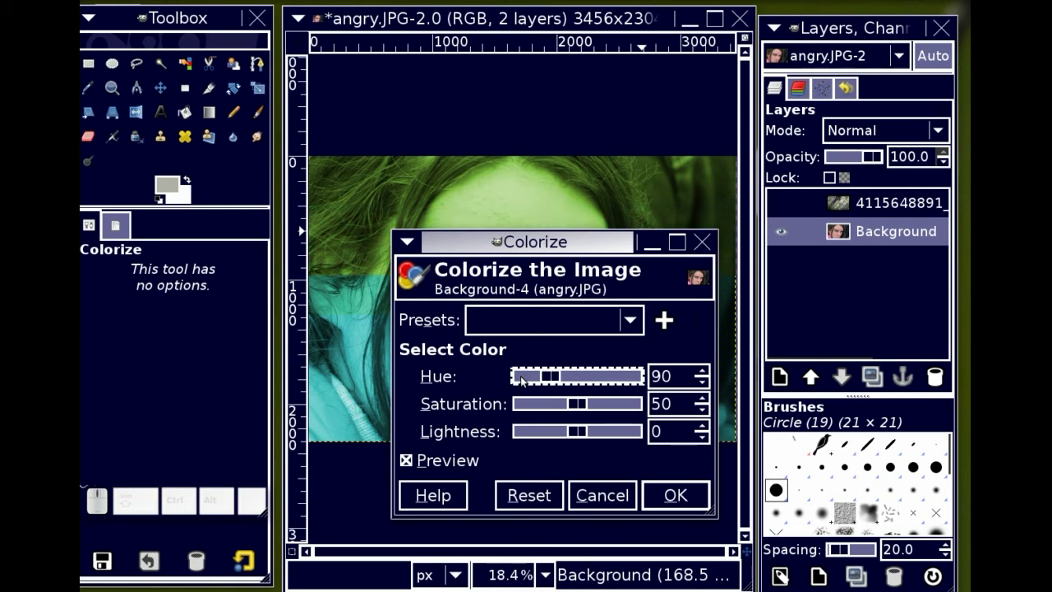
pyautogui.click(521, 379)
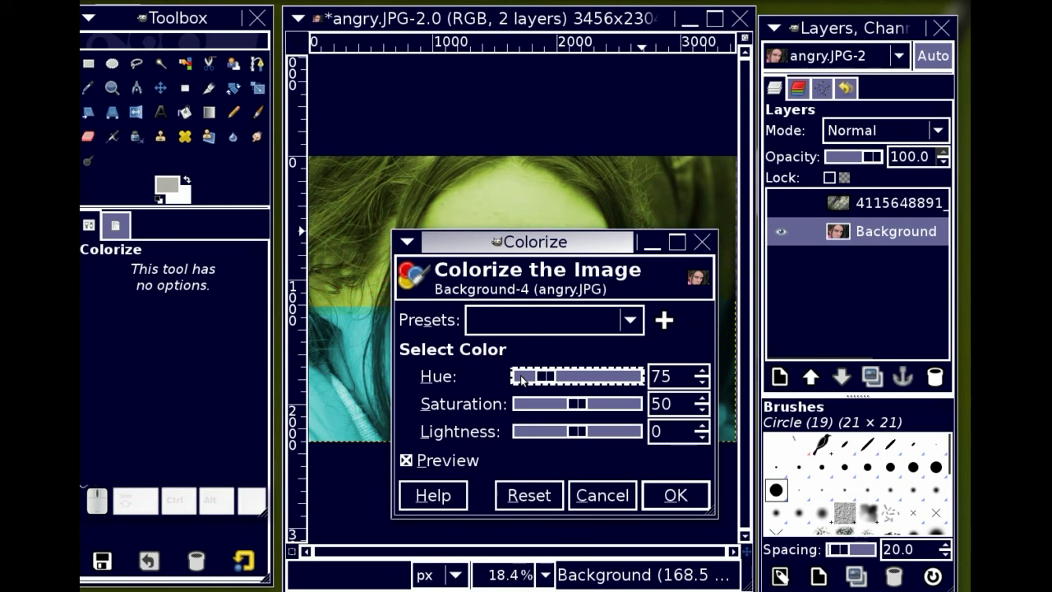
pyautogui.click(521, 379)
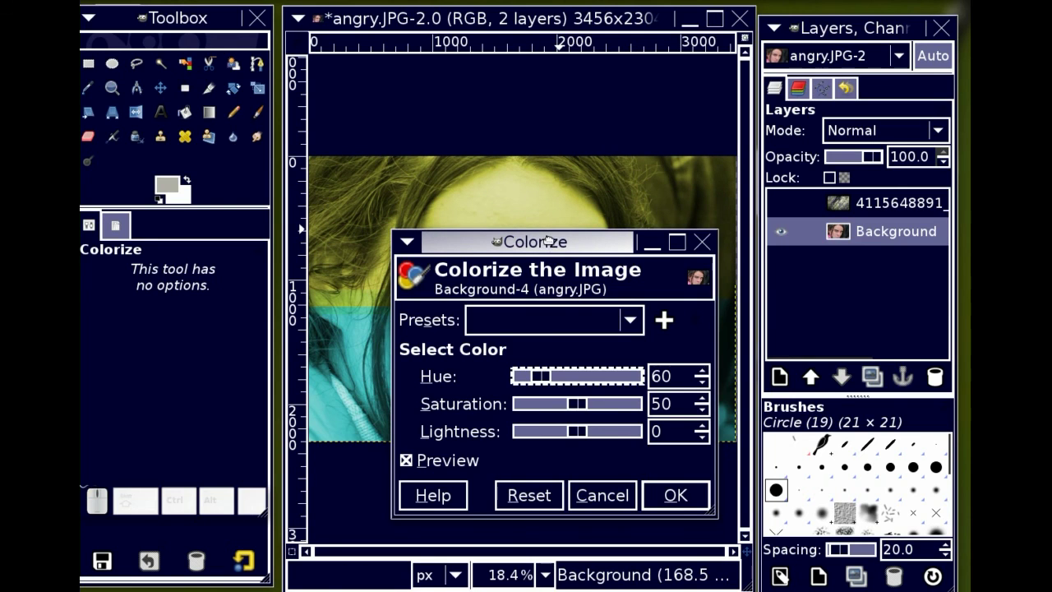
pyautogui.moveTo(549, 243); pyautogui.dragTo(753, 261)
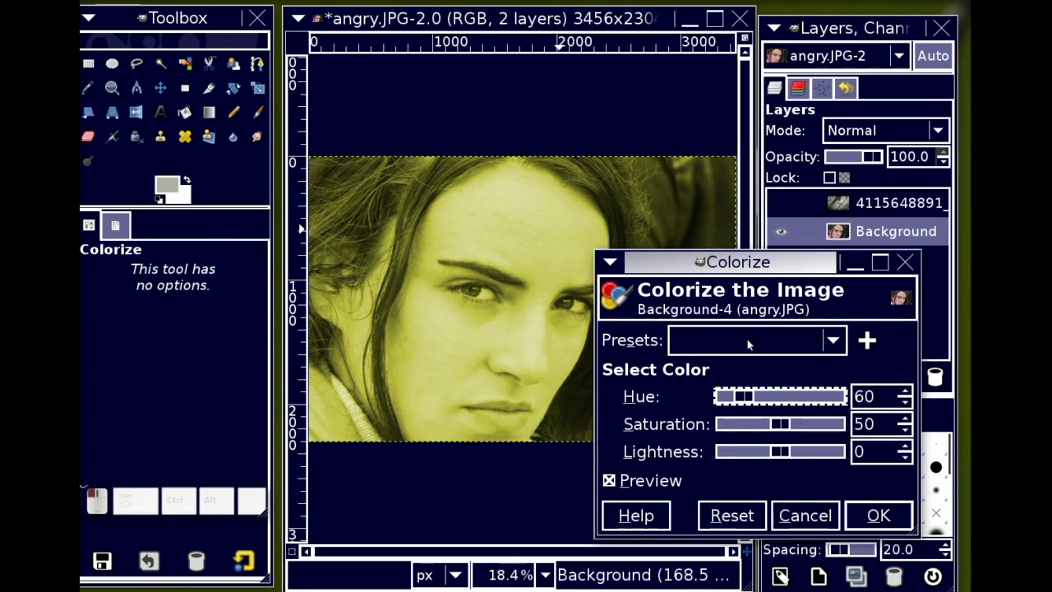
# Set Colorize hue 336, saturation 30 and lightness 10, then apply it.
pyautogui.click(812, 400)
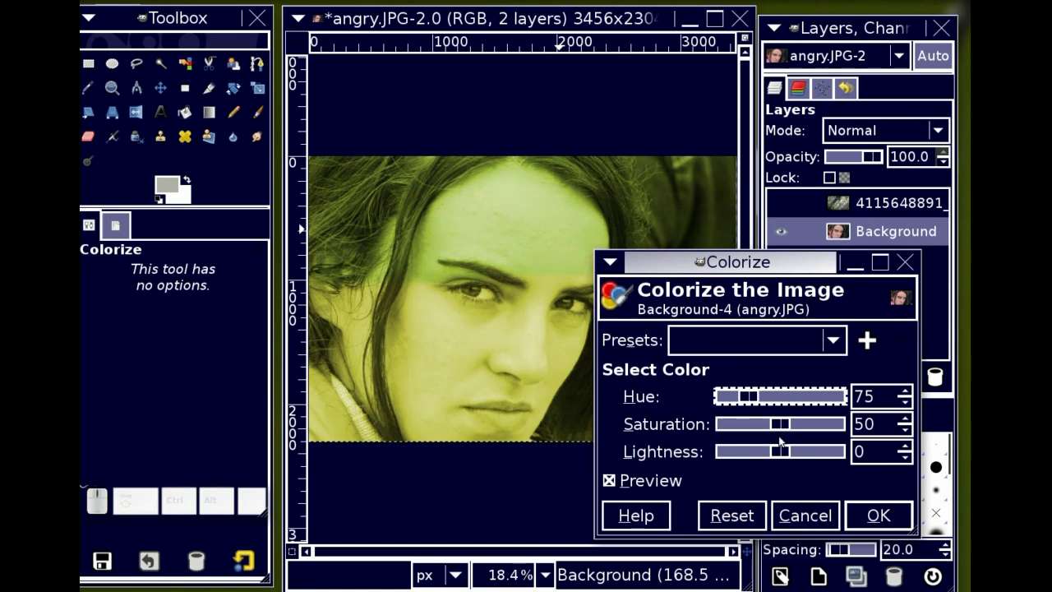
pyautogui.moveTo(813, 396)
pyautogui.mouseDown()
pyautogui.moveTo(829, 396)
pyautogui.moveTo(814, 397)
pyautogui.mouseUp()
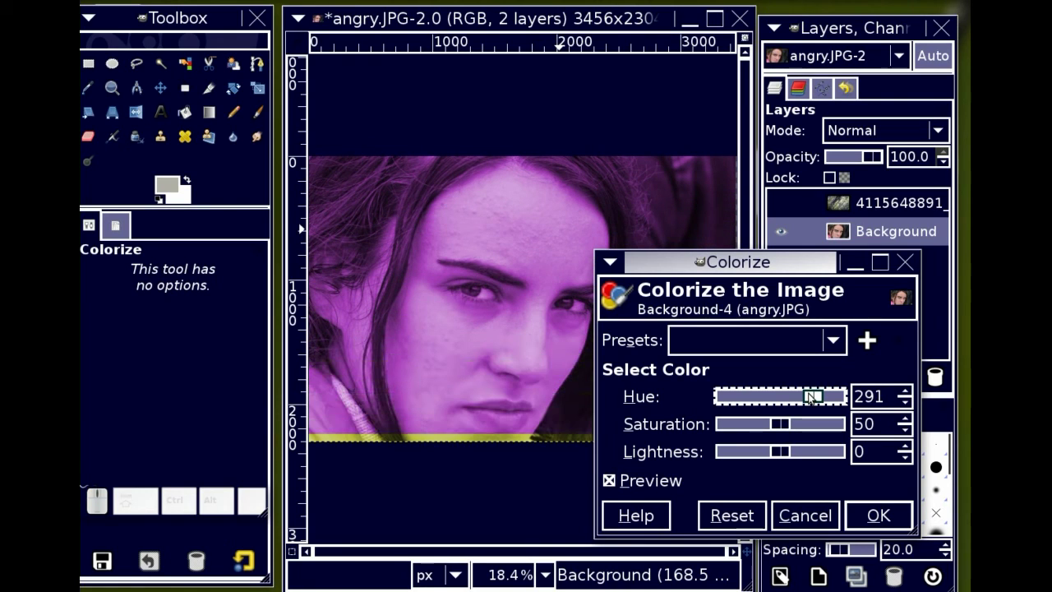
pyautogui.scroll(1, 837, 398)
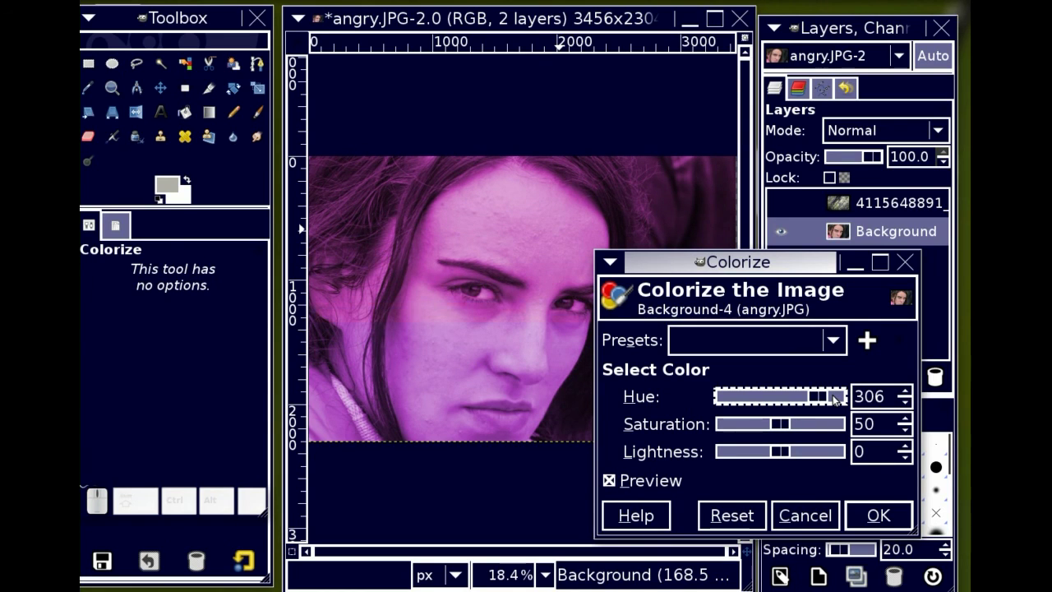
pyautogui.scroll(1, 837, 398)
pyautogui.scroll(1, 837, 397)
pyautogui.click(758, 424)
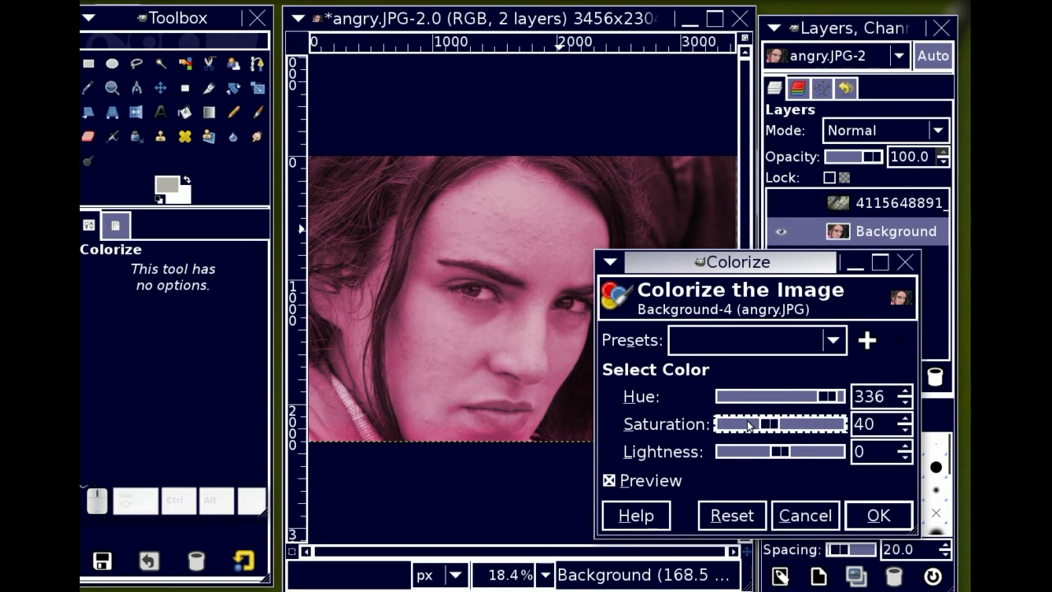
pyautogui.click(748, 425)
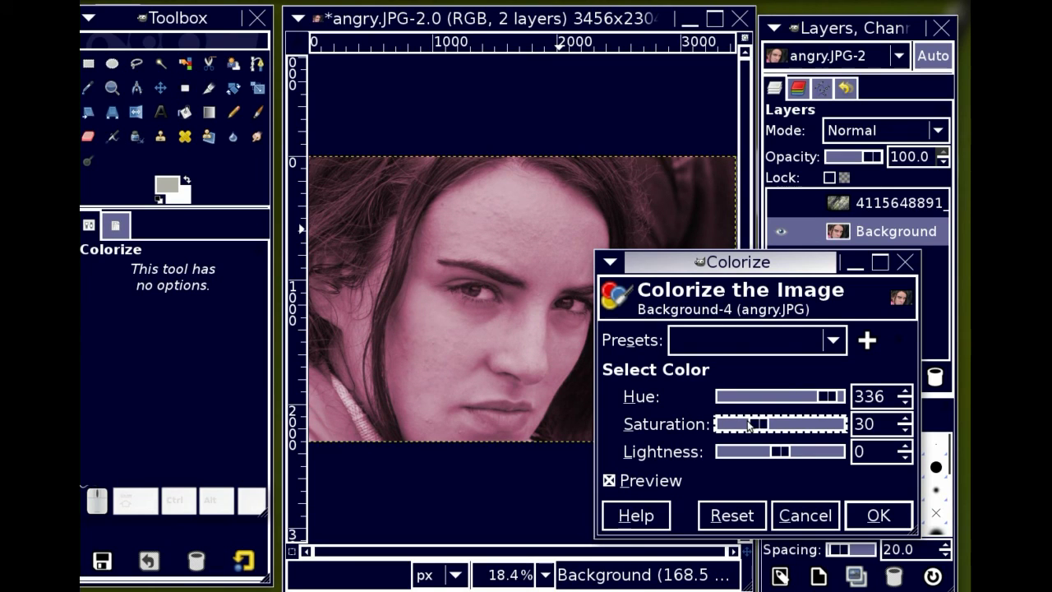
pyautogui.click(803, 453)
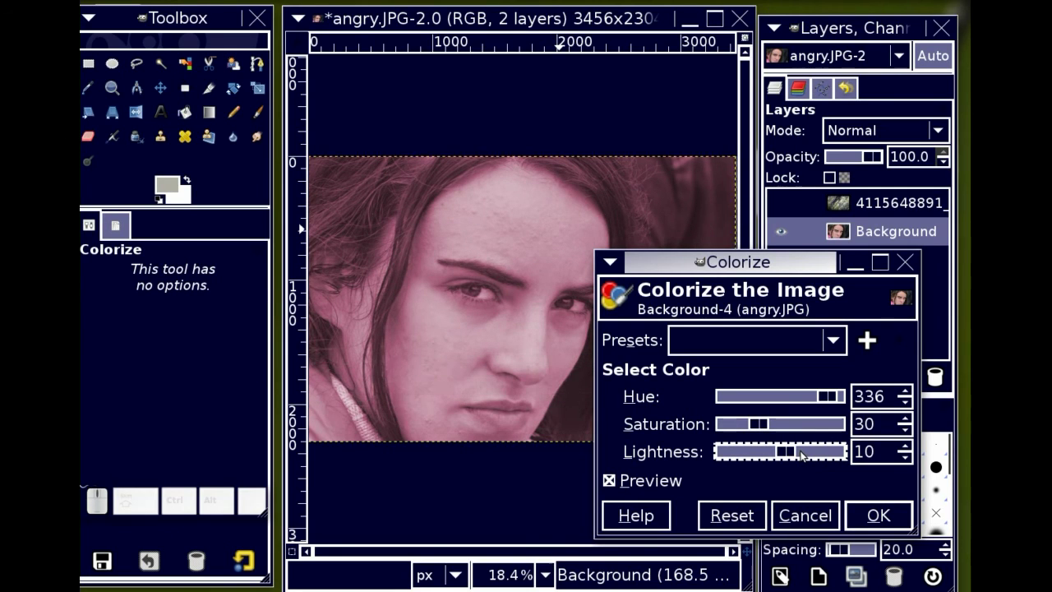
pyautogui.click(860, 523)
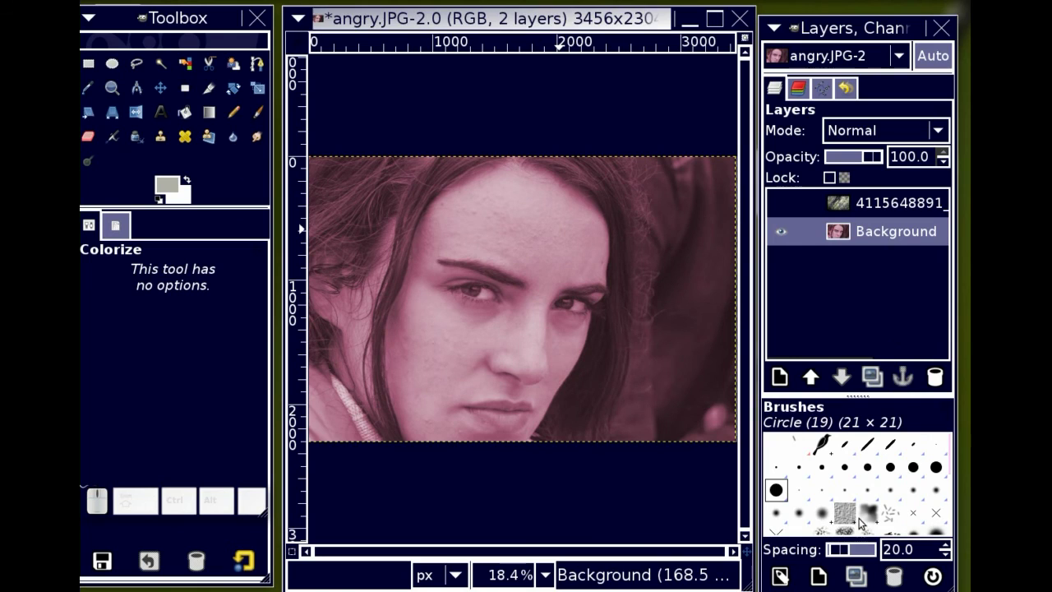
# Turn on the wood-grain texture layer's visibility above the Background layer.
pyautogui.click(782, 203)
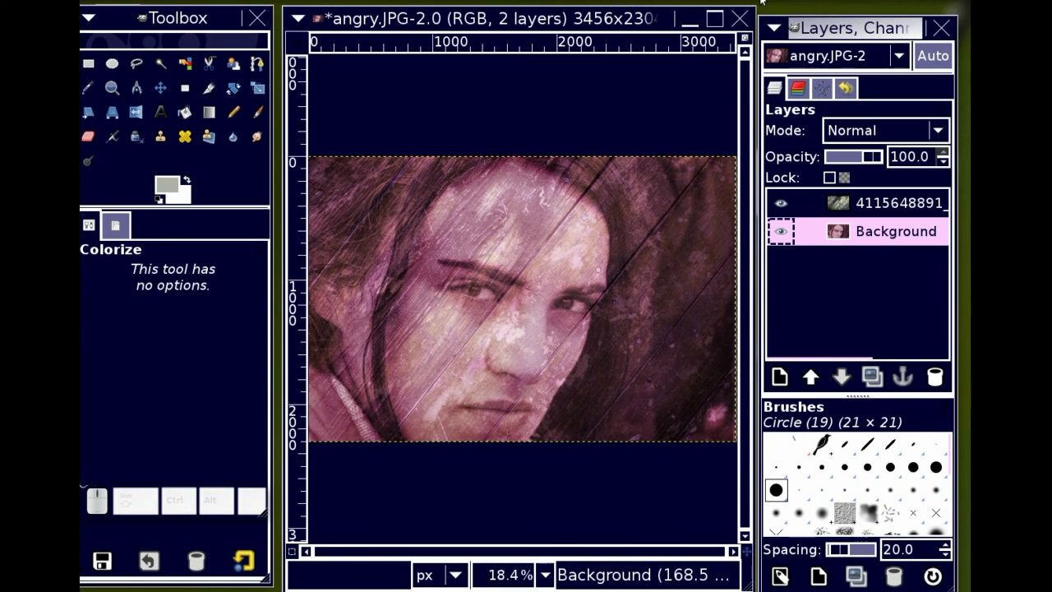
pyautogui.click(820, 2)
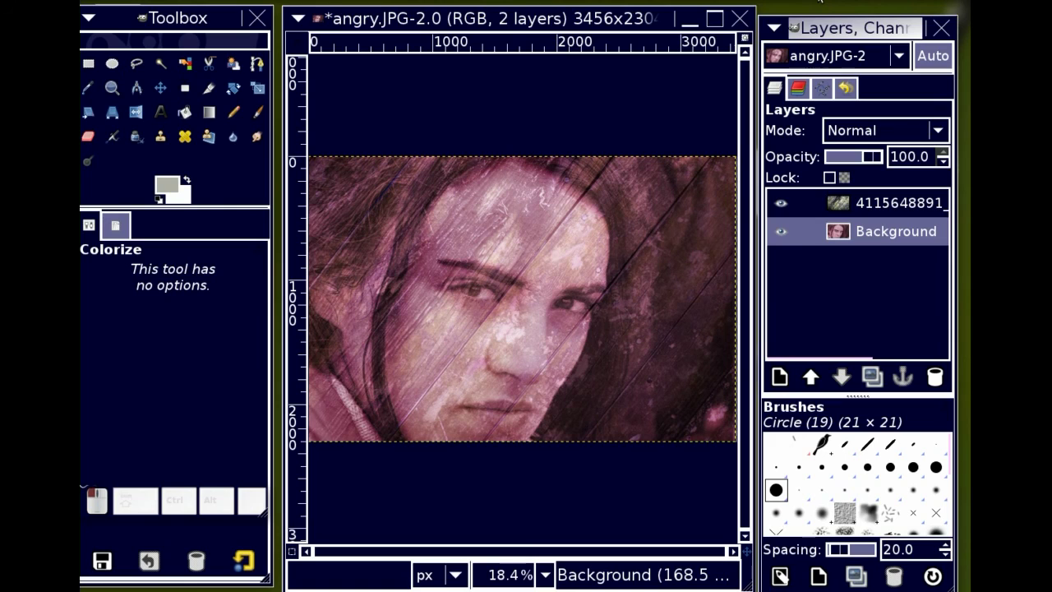
pyautogui.rightClick(822, 5)
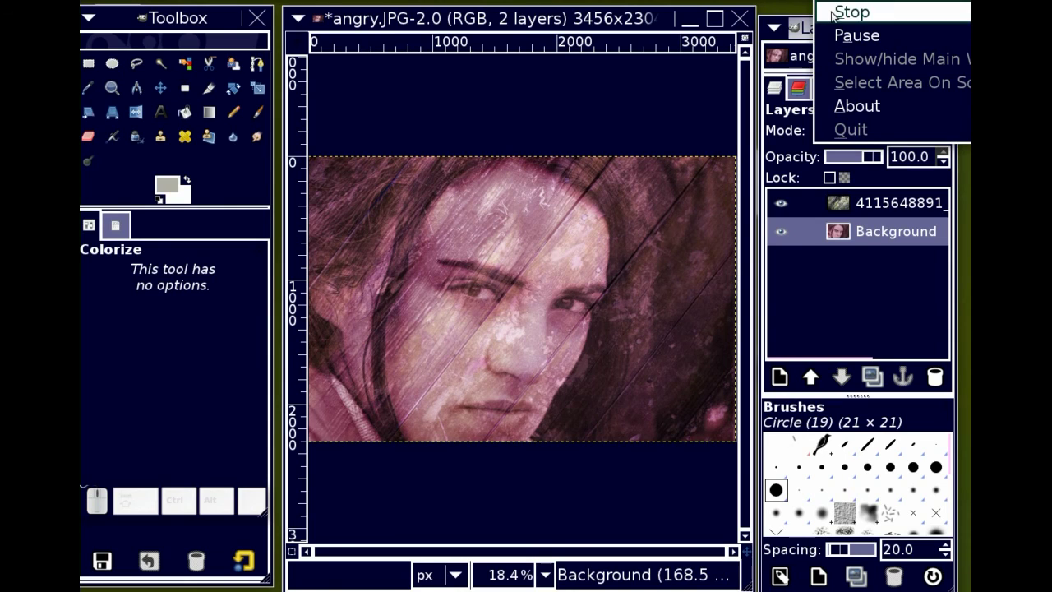